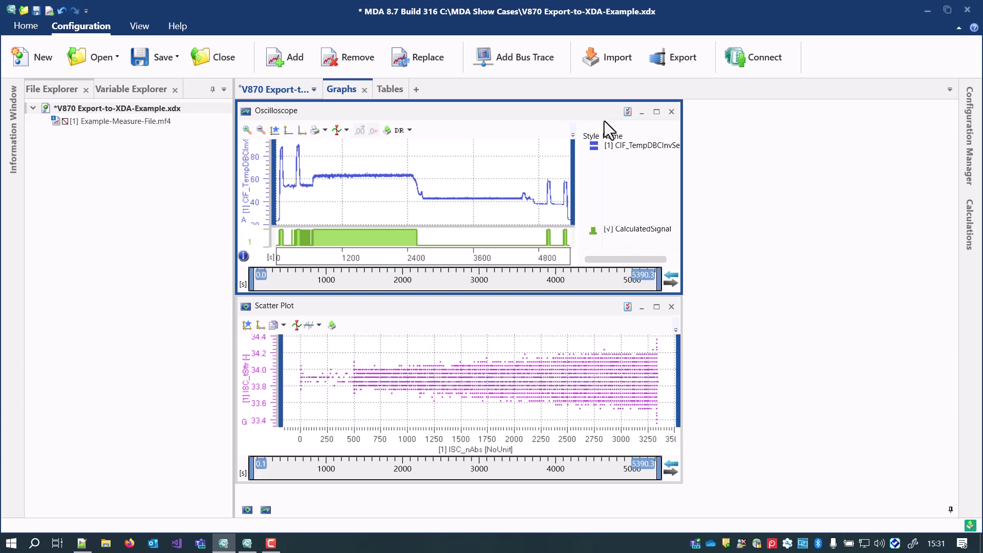
Close the Calculations panel and show the Tables layer with its table, event list and statistics.
{"action": "left_click", "coordinate": [969, 225]}
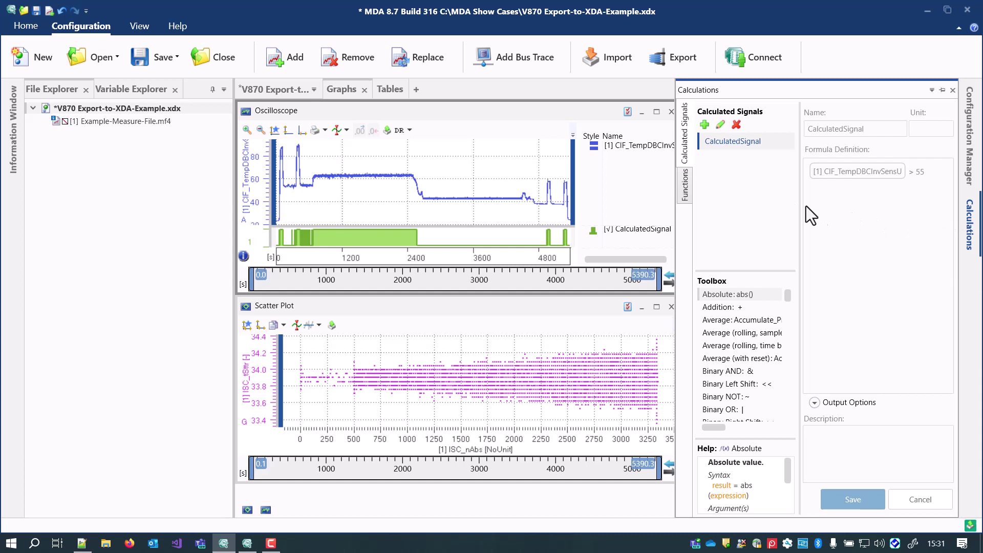
{"action": "left_click", "coordinate": [389, 89]}
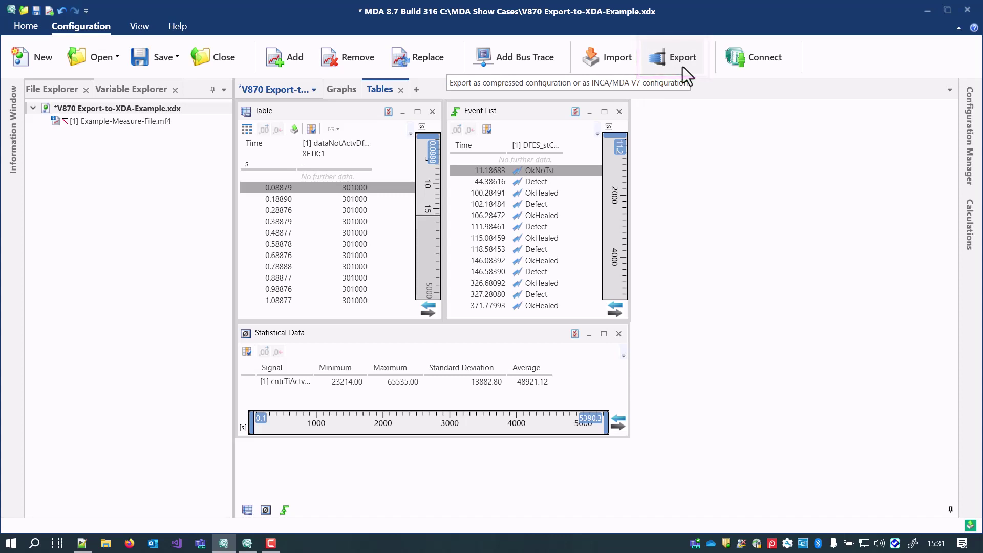
Save the configuration under the name For-Older-MDA-Version.
{"action": "left_click", "coordinate": [683, 67]}
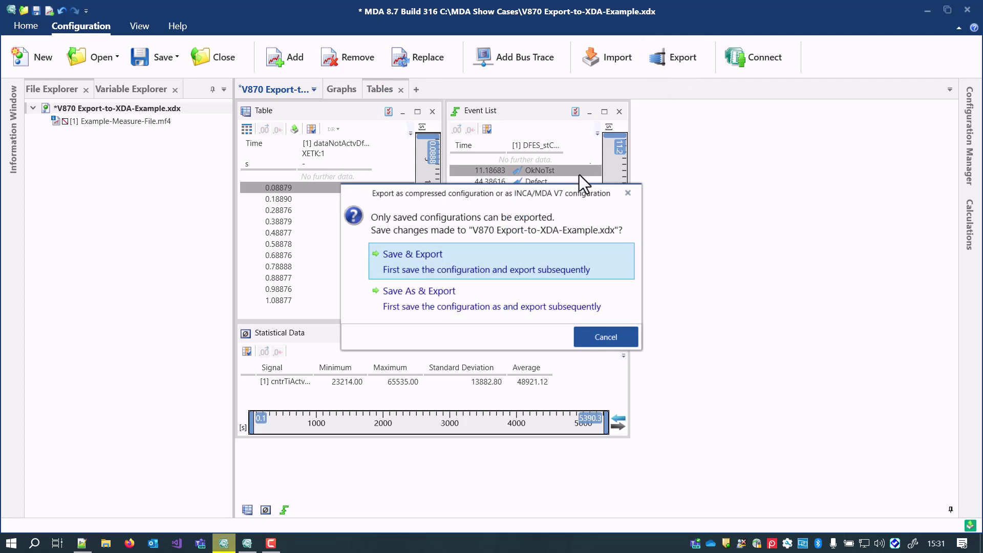
{"action": "left_click", "coordinate": [435, 295]}
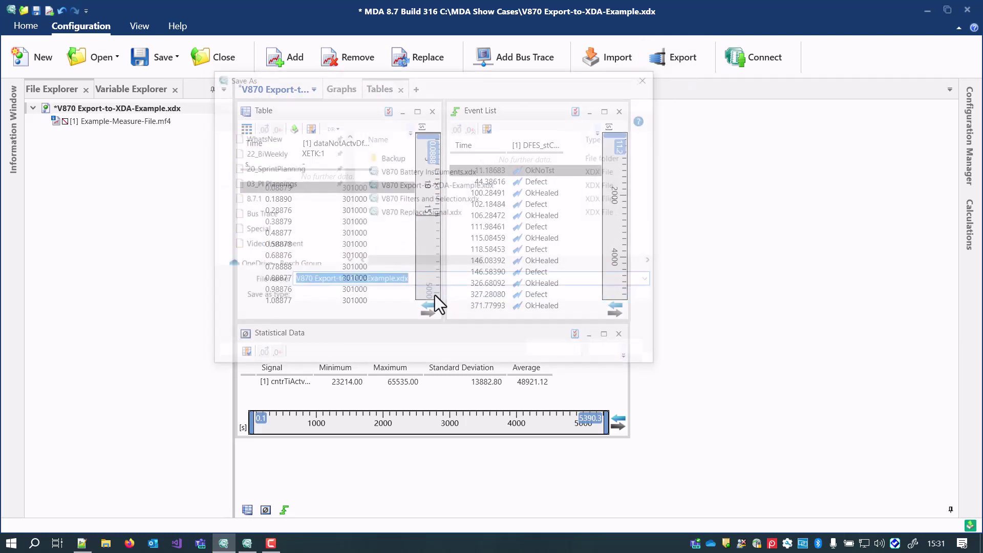
{"action": "type", "text": "For-O"}
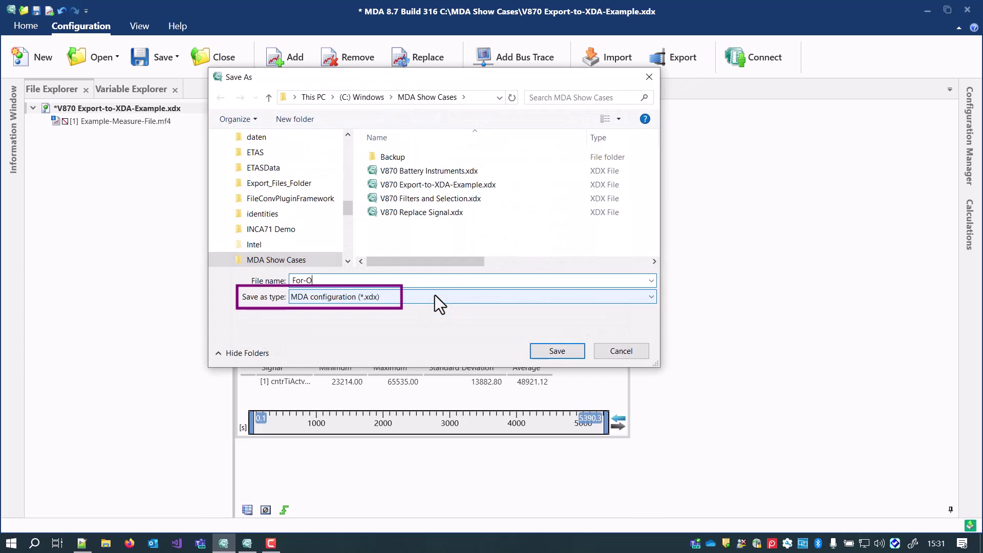
{"action": "type", "text": "lder-MDA-Version"}
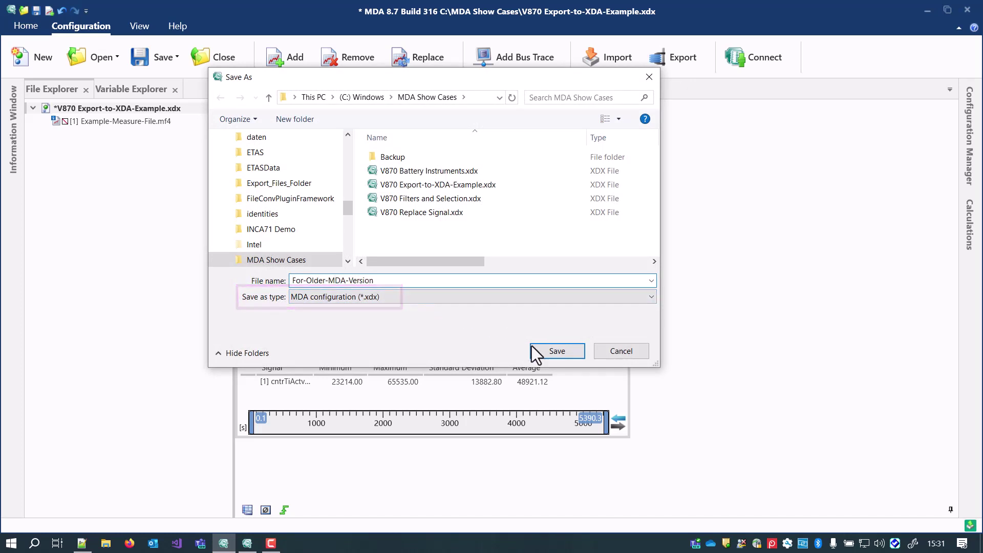
{"action": "left_click", "coordinate": [552, 351]}
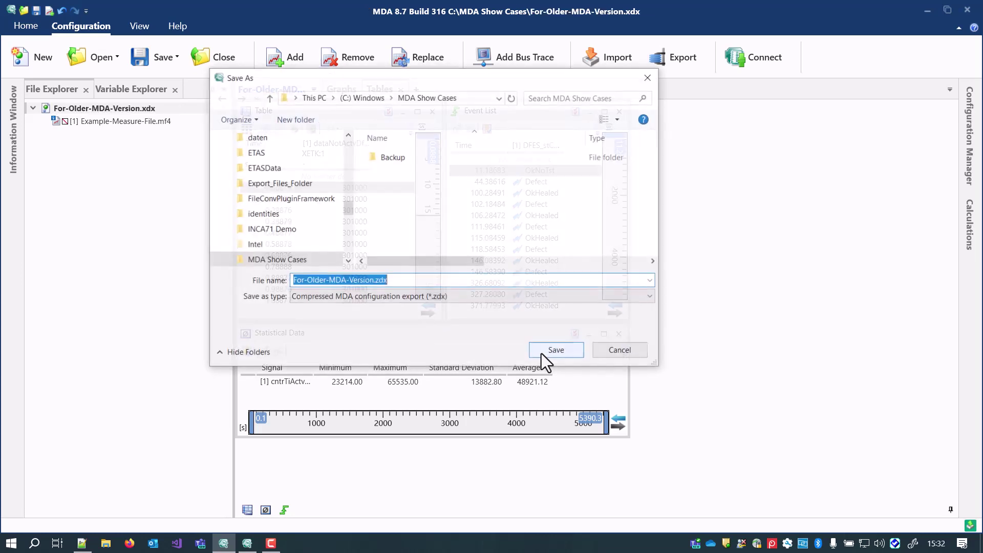
Export the configuration as an INCA/MDA V7 configuration (*.xda) file.
{"action": "left_click", "coordinate": [471, 296]}
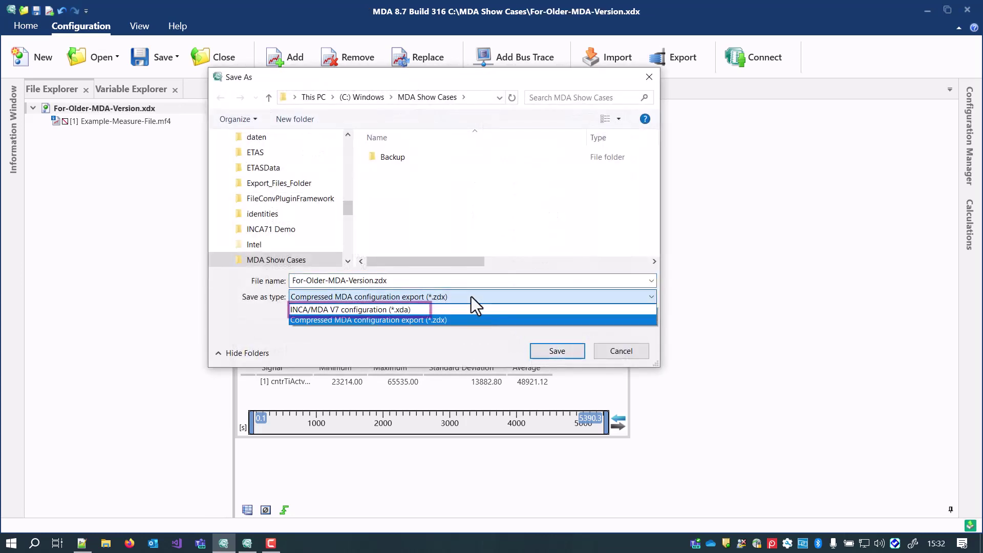
{"action": "left_click", "coordinate": [433, 308]}
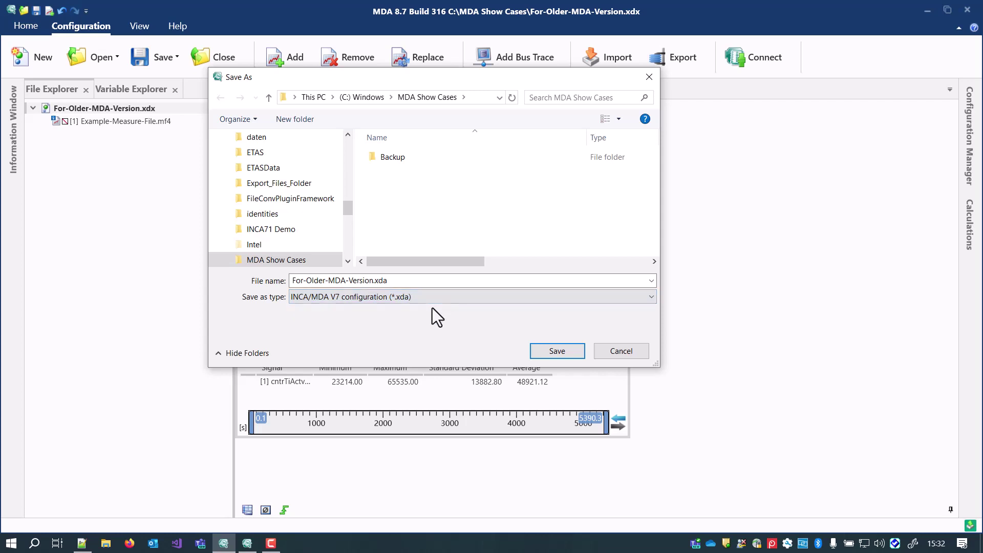
{"action": "left_click", "coordinate": [556, 352]}
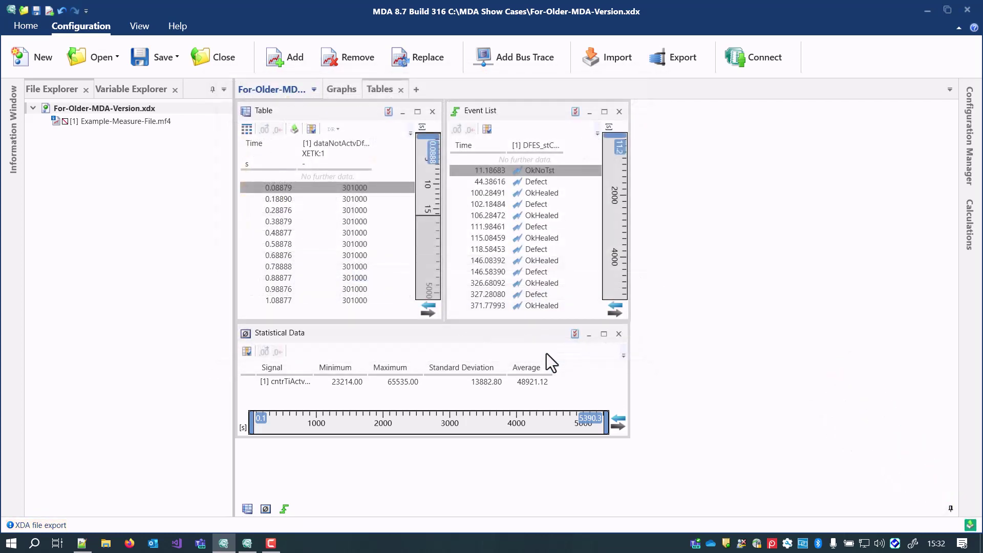
Check the XDA export notice for oscilloscope, scatter plot and table, then bring MDA 8.3.4 forward.
{"action": "left_click", "coordinate": [46, 524]}
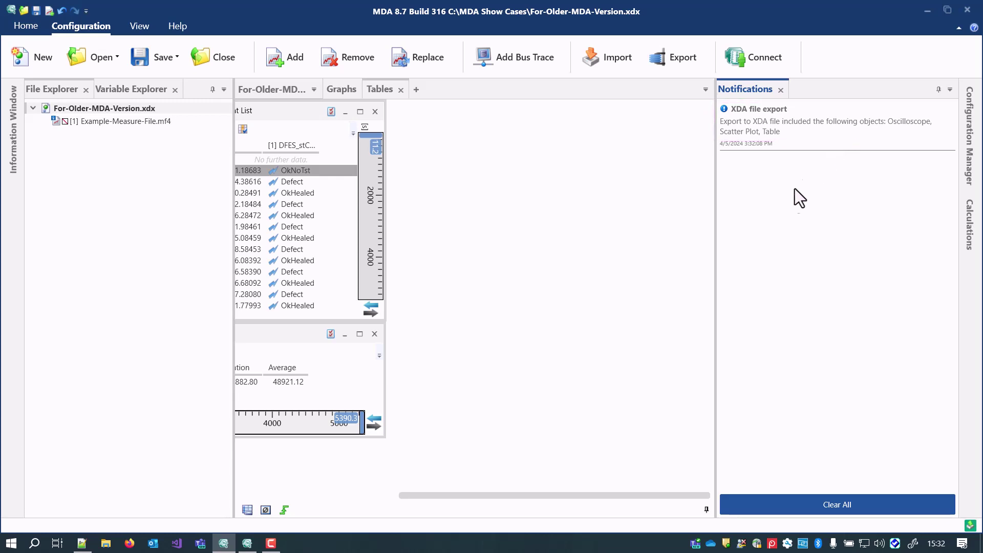
{"action": "left_click", "coordinate": [247, 543]}
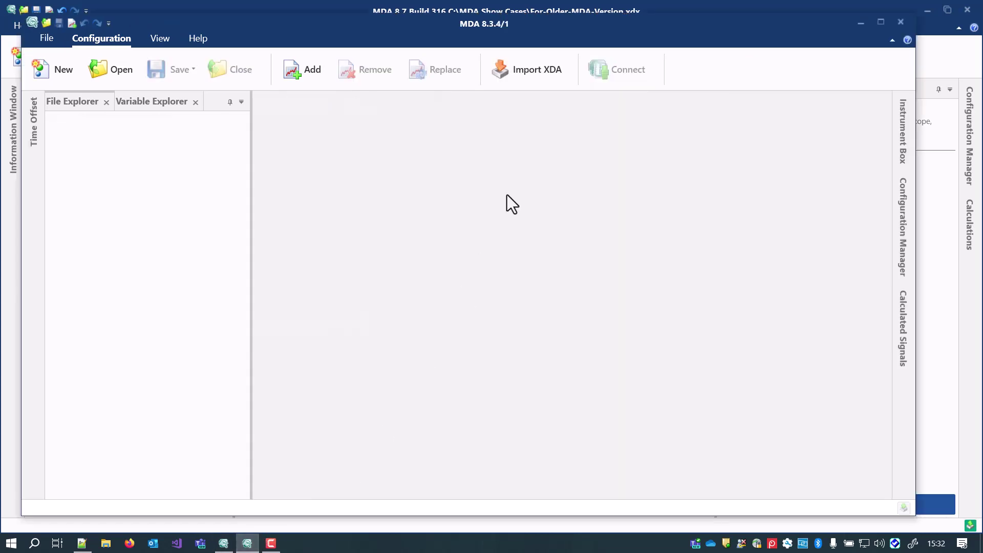
Import For-Older-MDA-Version.xda into MDA 8.3.4.
{"action": "left_click", "coordinate": [543, 66]}
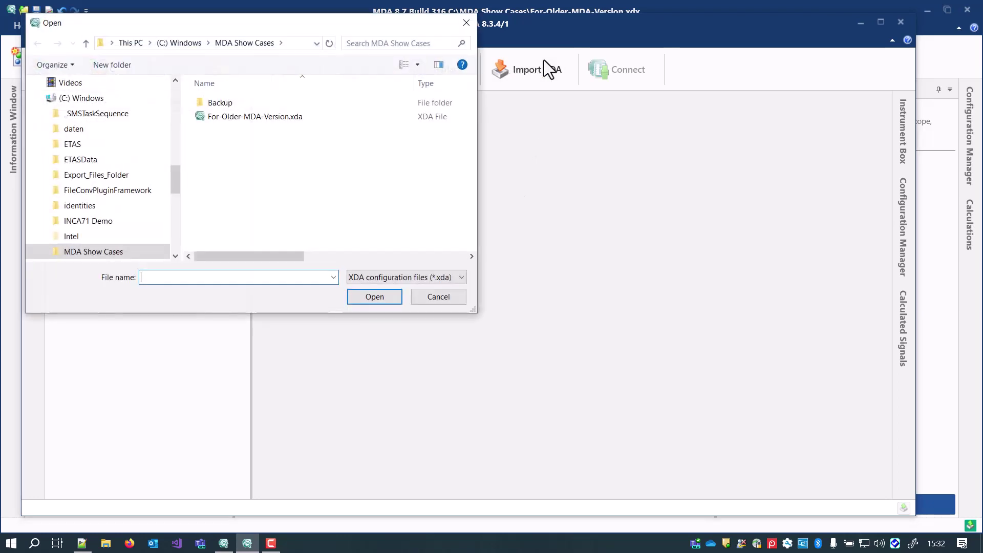
{"action": "left_click", "coordinate": [430, 119]}
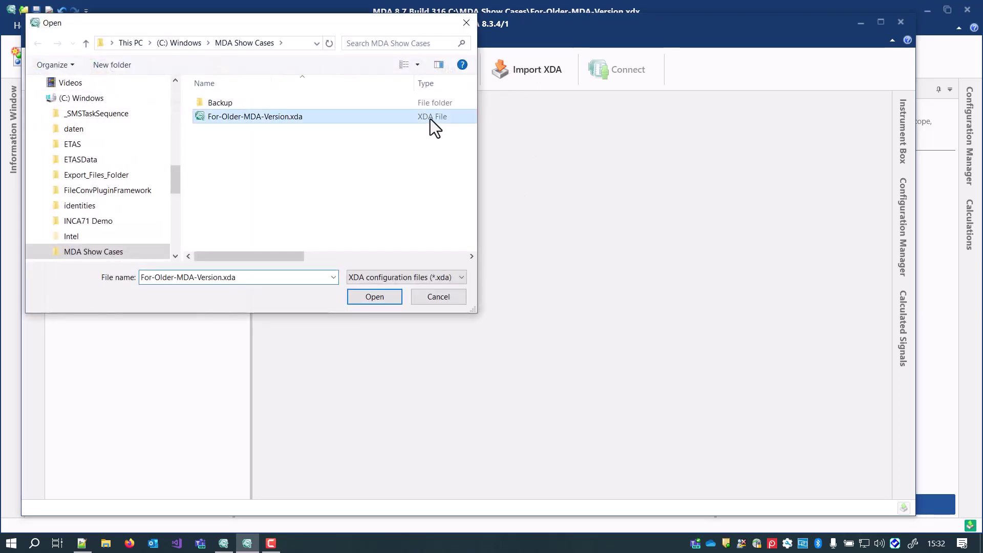
{"action": "left_click", "coordinate": [375, 297]}
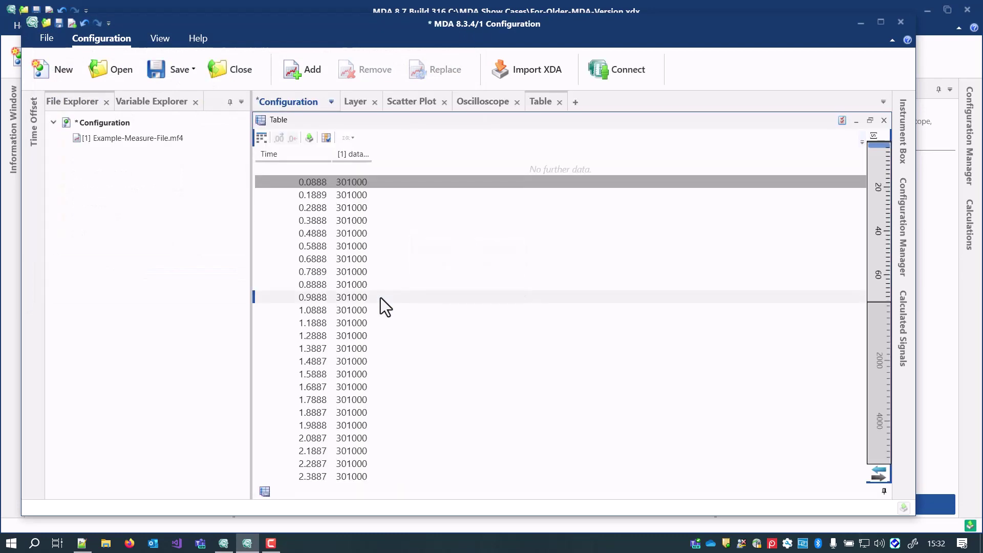
Inspect the imported oscilloscope, scatter plot and table layers, then open Calculated Signals.
{"action": "left_click", "coordinate": [476, 108]}
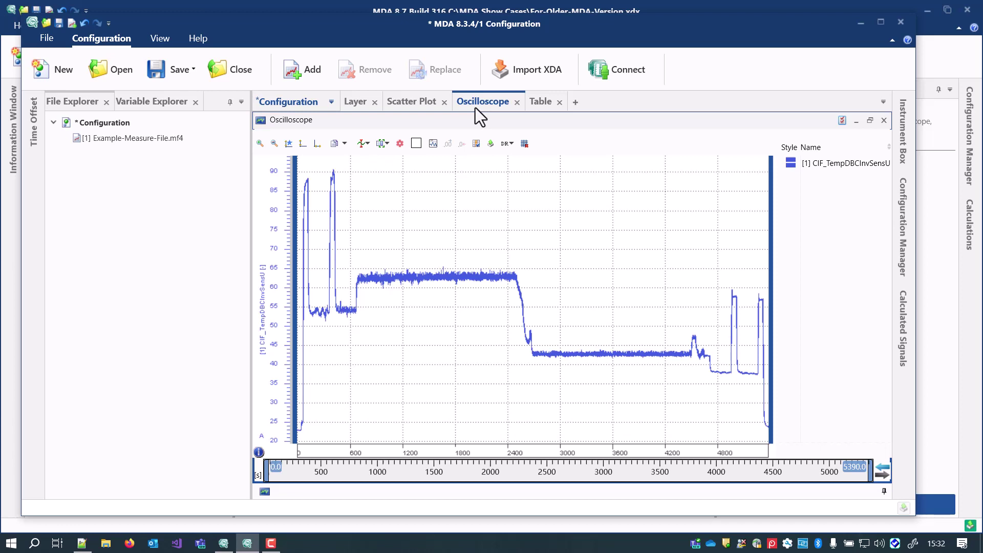
{"action": "left_click", "coordinate": [421, 102]}
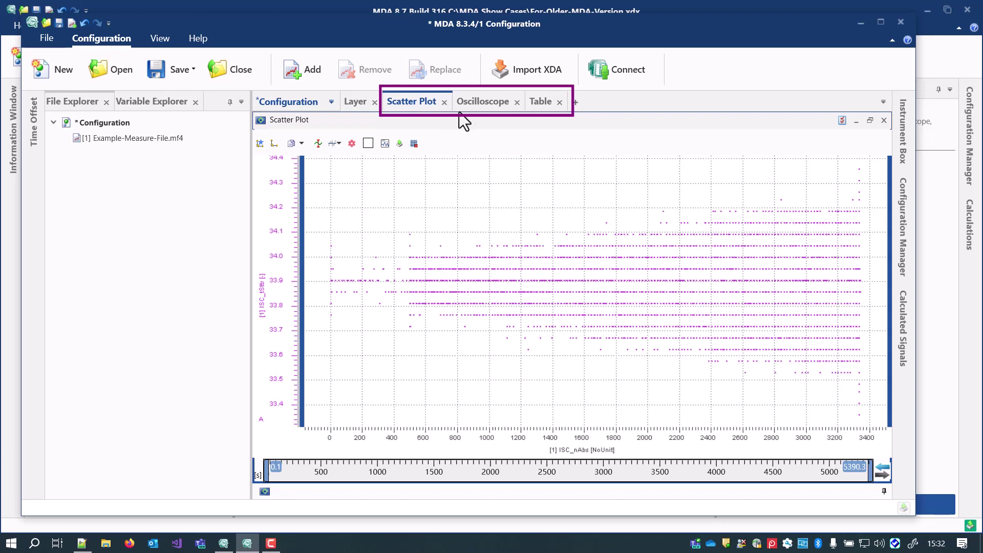
{"action": "left_click", "coordinate": [540, 102]}
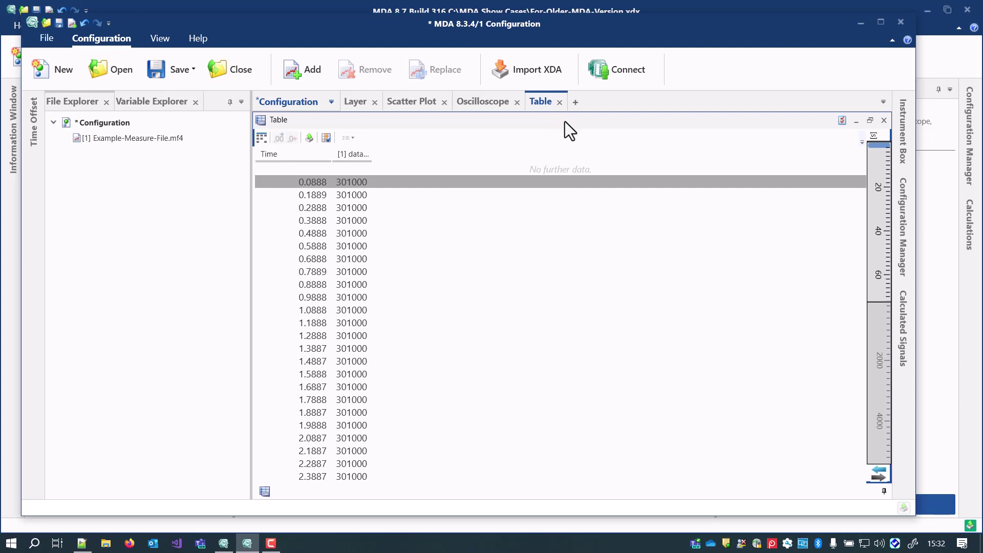
{"action": "left_click", "coordinate": [903, 326]}
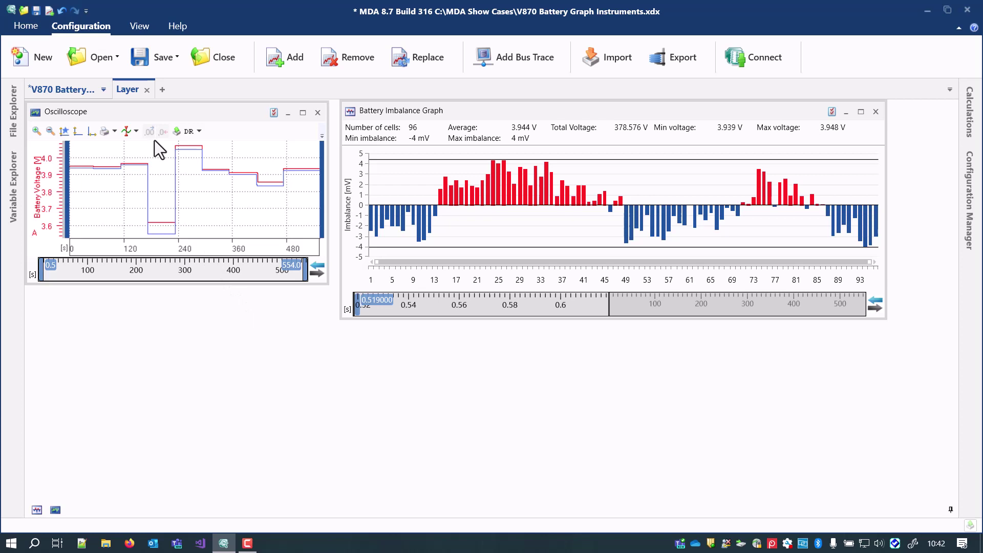
Add a Battery Voltage Graph instrument and place it below the imbalance graph.
{"action": "right_click", "coordinate": [135, 91]}
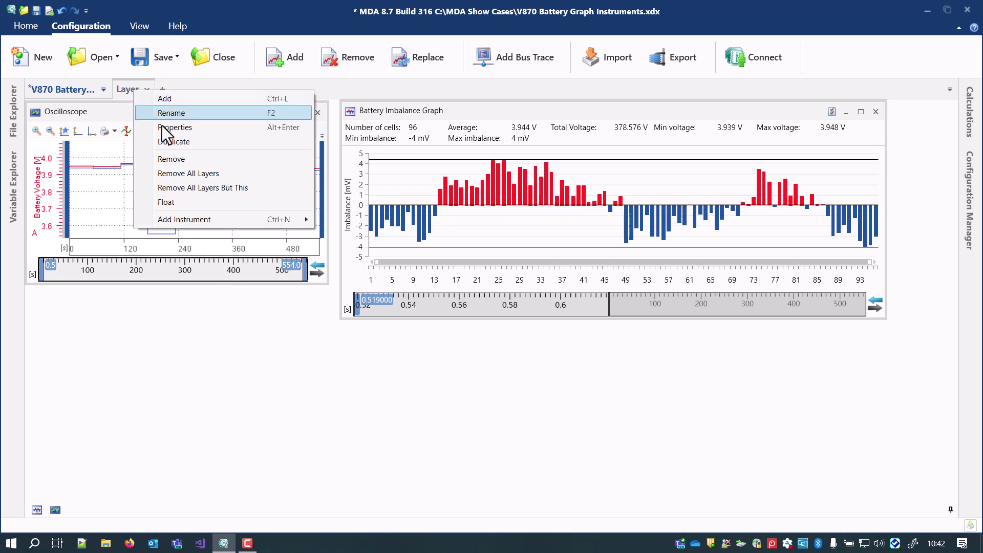
{"action": "mouse_move", "coordinate": [185, 220]}
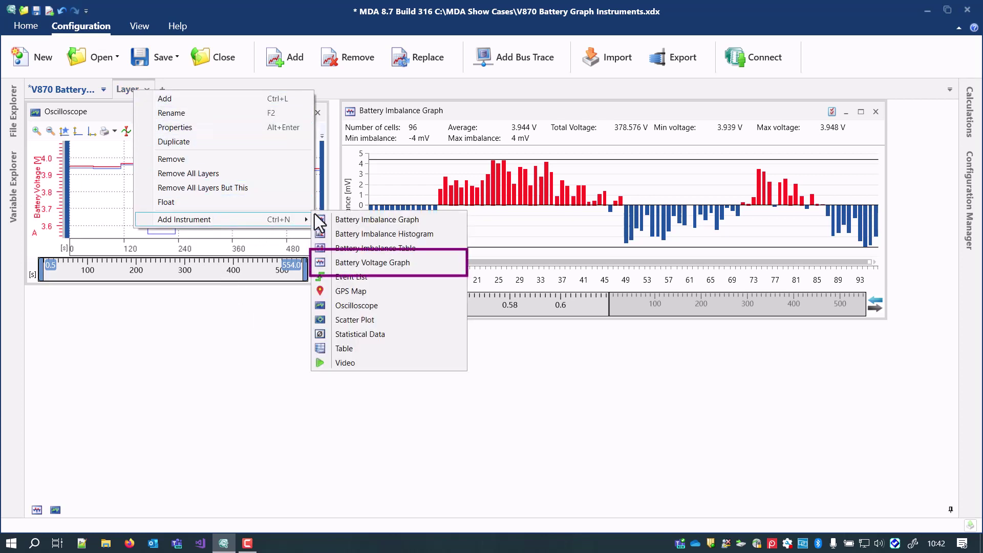
{"action": "left_click", "coordinate": [451, 265]}
{"action": "left_click_drag", "start_coordinate": [277, 111], "coordinate": [580, 269]}
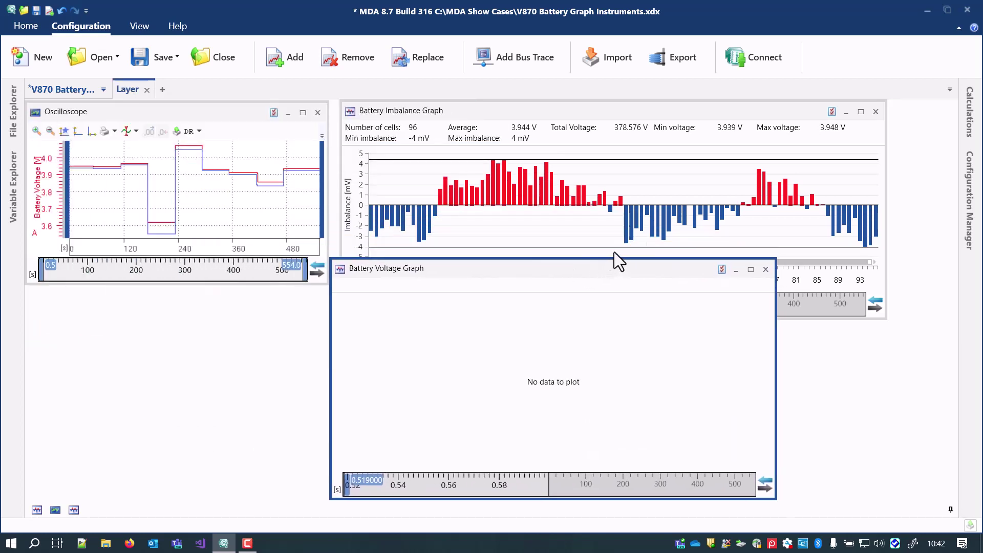
Plot all 96 Cell_xx_Voltage signals on the Battery Voltage Graph and widen it.
{"action": "left_click", "coordinate": [969, 201]}
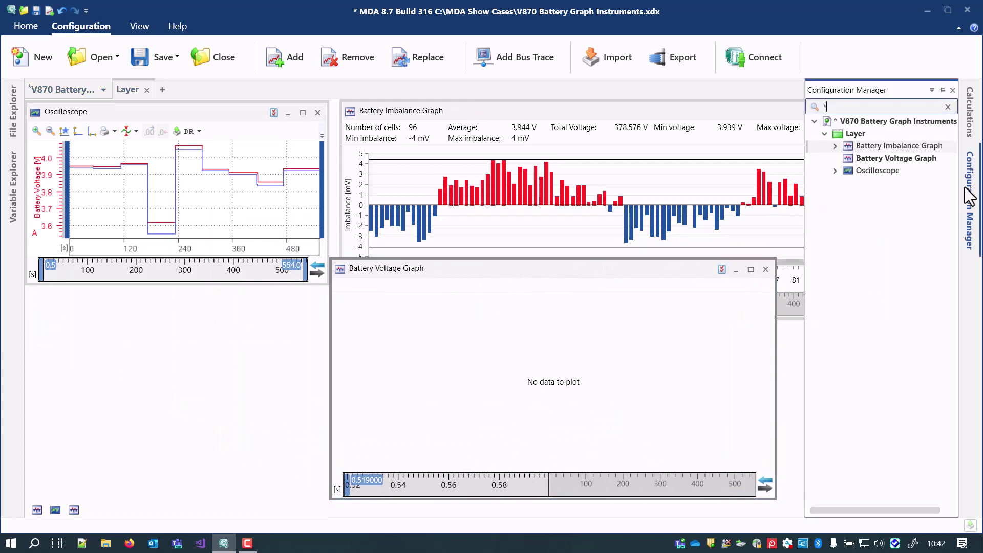
{"action": "left_click", "coordinate": [835, 147]}
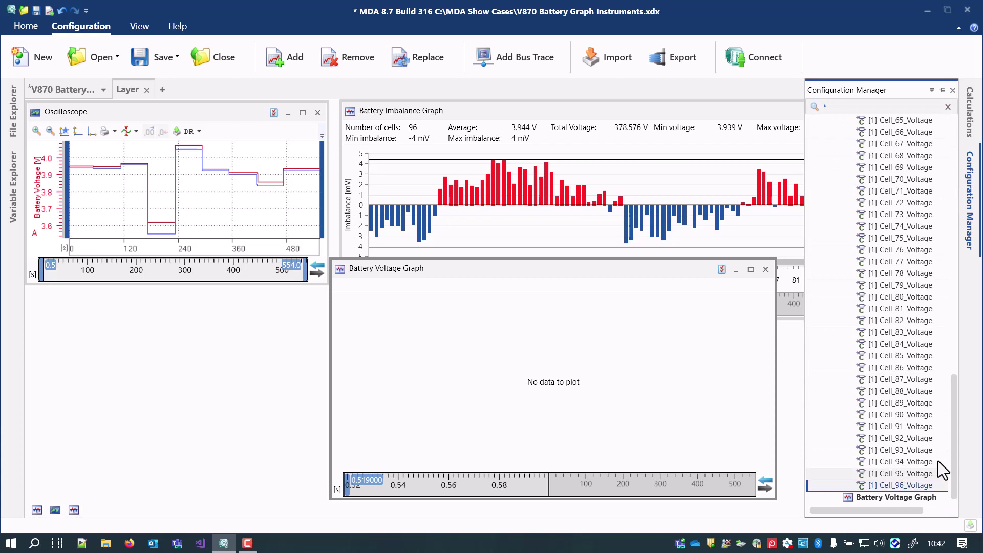
{"action": "mouse_move", "coordinate": [954, 445]}
{"action": "left_mouse_down"}
{"action": "mouse_move", "coordinate": [942, 293]}
{"action": "mouse_move", "coordinate": [955, 154]}
{"action": "left_mouse_up"}
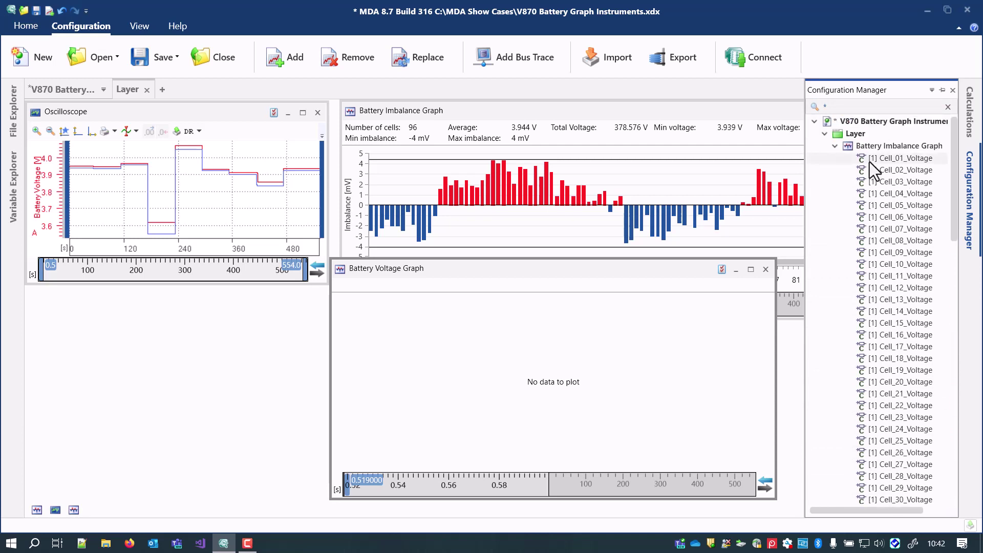
{"action": "left_click", "coordinate": [891, 158]}
{"action": "left_click_drag", "start_coordinate": [873, 161], "coordinate": [573, 353]}
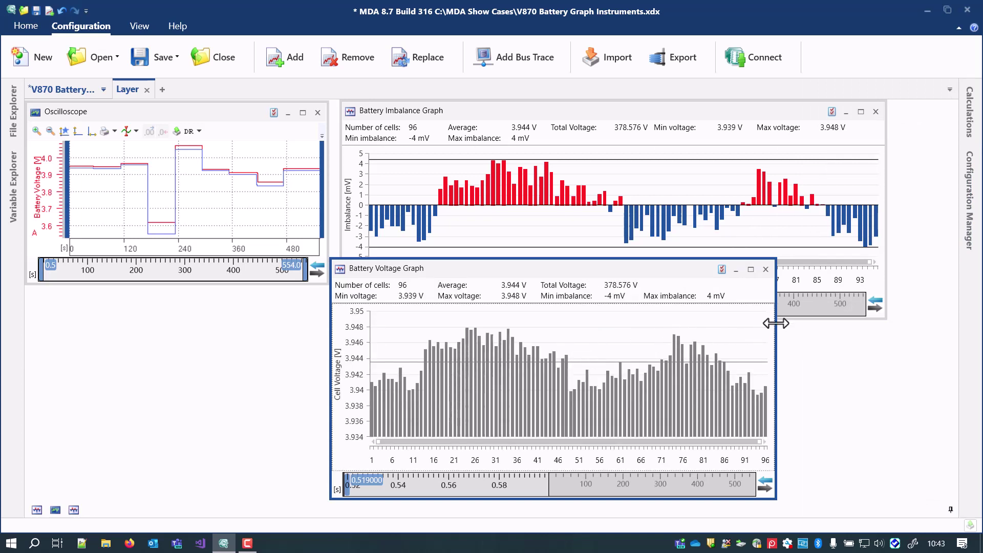
{"action": "left_click_drag", "start_coordinate": [774, 327], "coordinate": [885, 316]}
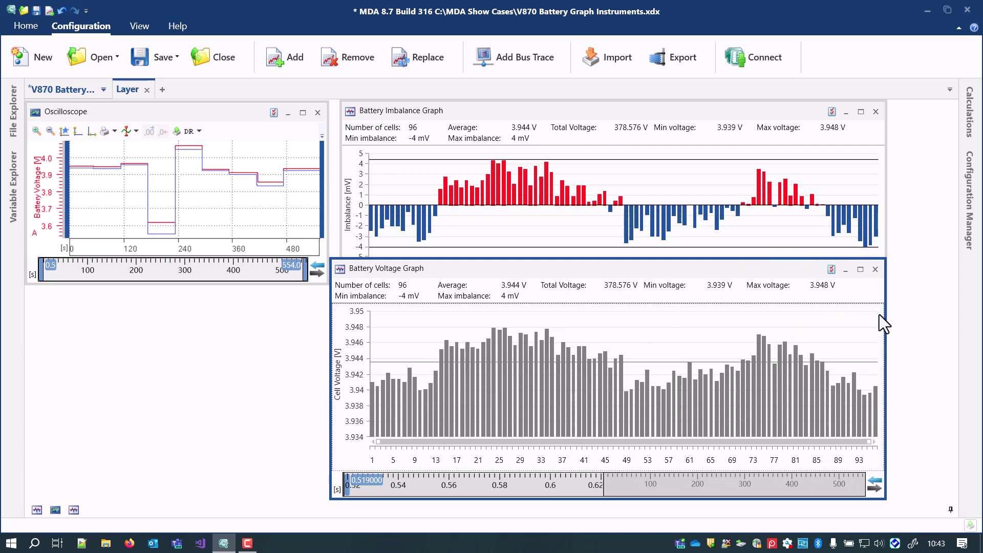
Enable instrument synchronisation on the oscilloscope and move its time cursor to about 377 s.
{"action": "left_click", "coordinate": [317, 272]}
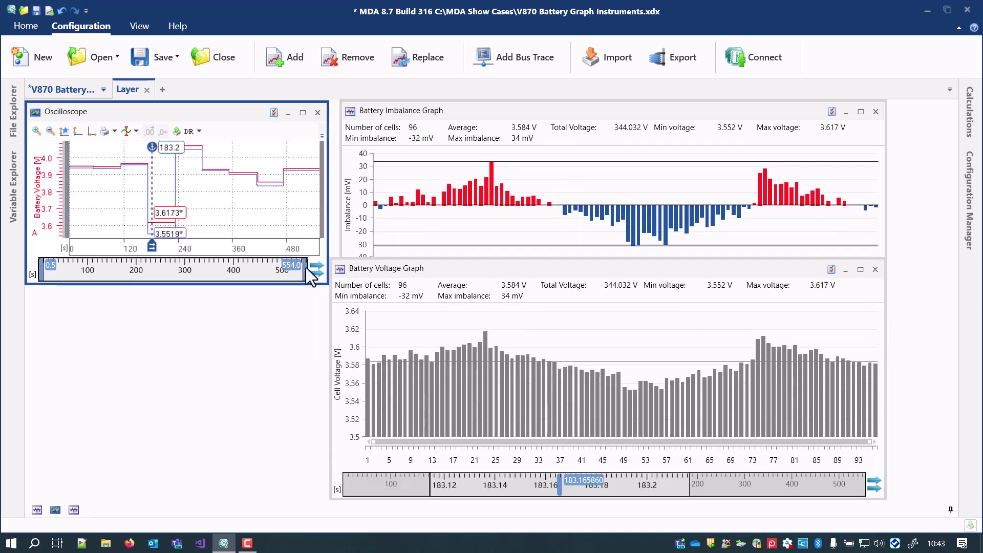
{"action": "left_click_drag", "start_coordinate": [155, 187], "coordinate": [245, 183]}
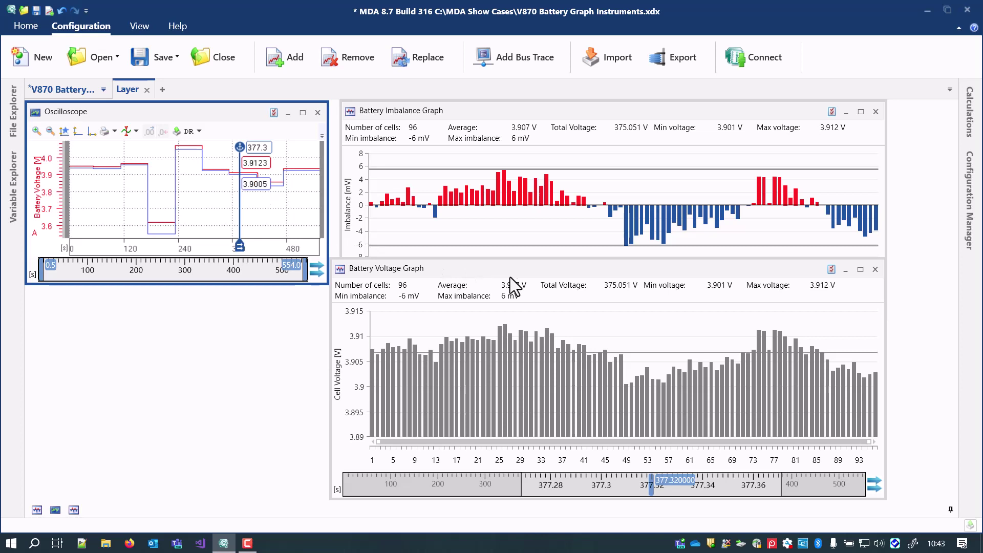
Give the Battery Voltage Graph a 3.91 V upper limit and 3.902 V lower limit.
{"action": "left_click", "coordinate": [833, 271]}
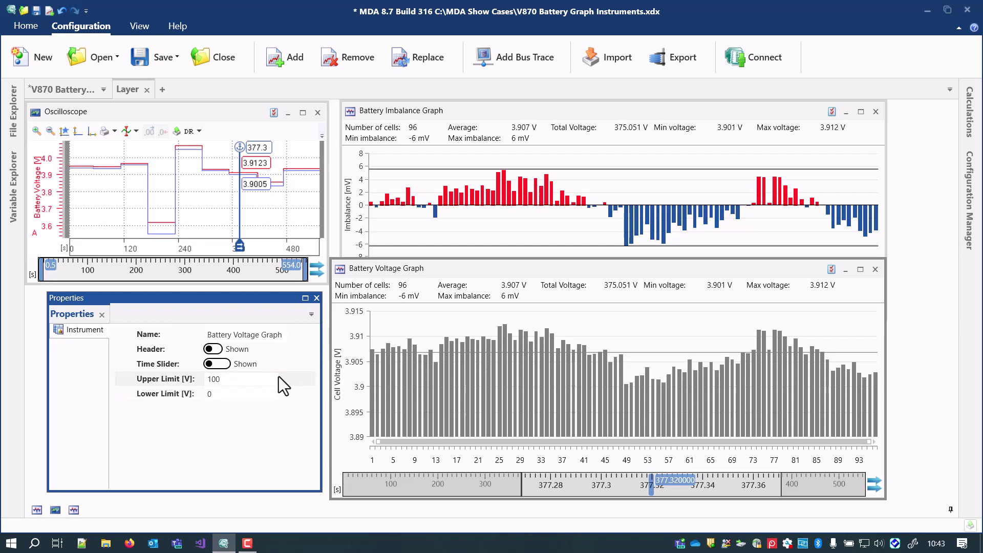
{"action": "double_click", "coordinate": [213, 378]}
{"action": "type", "text": "3"}
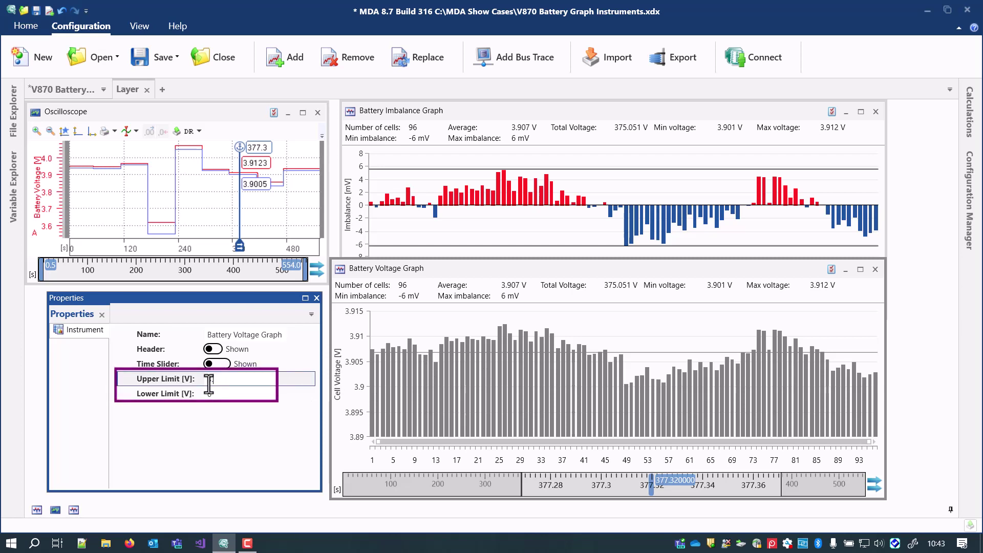
{"action": "type", "text": ".91"}
{"action": "key", "text": "Return"}
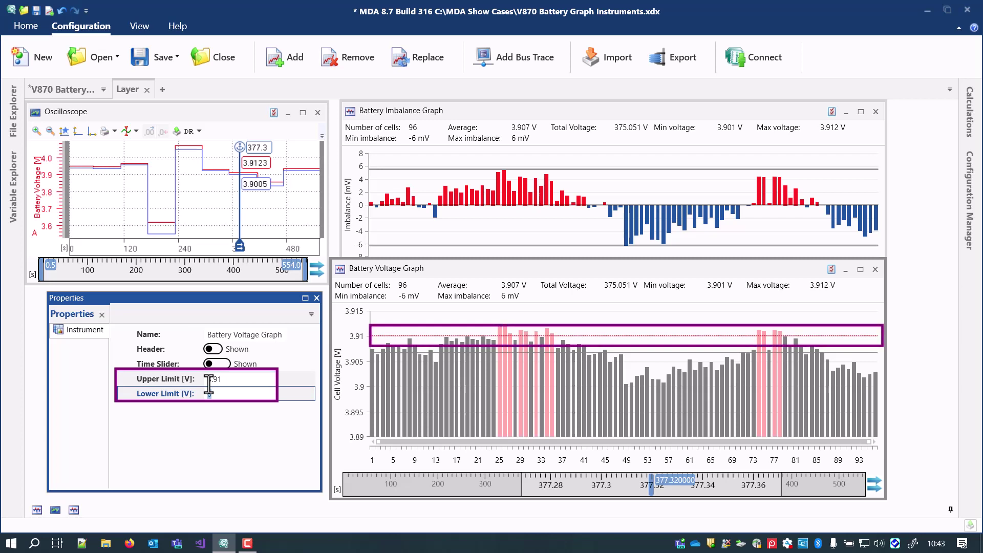
{"action": "type", "text": "3."}
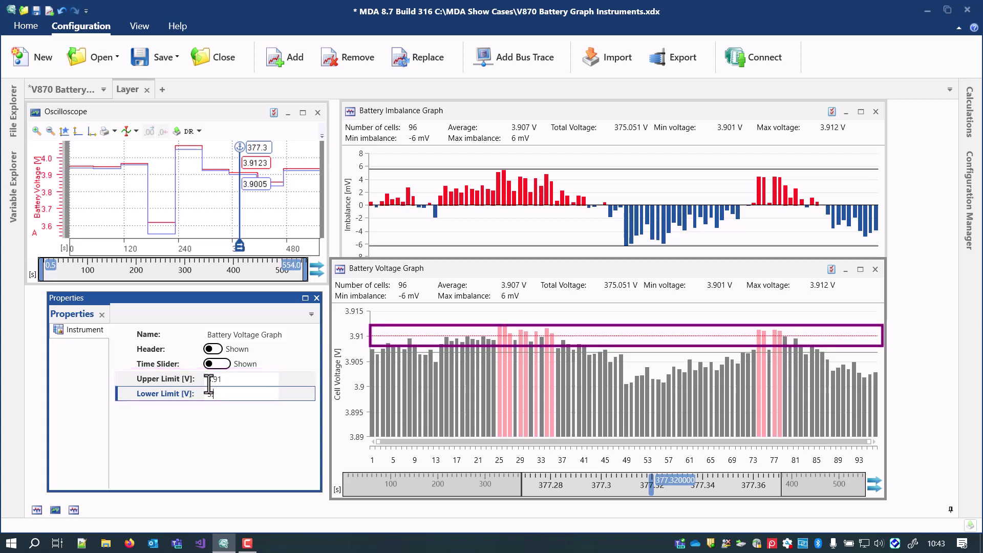
{"action": "type", "text": "9"}
{"action": "type", "text": "02"}
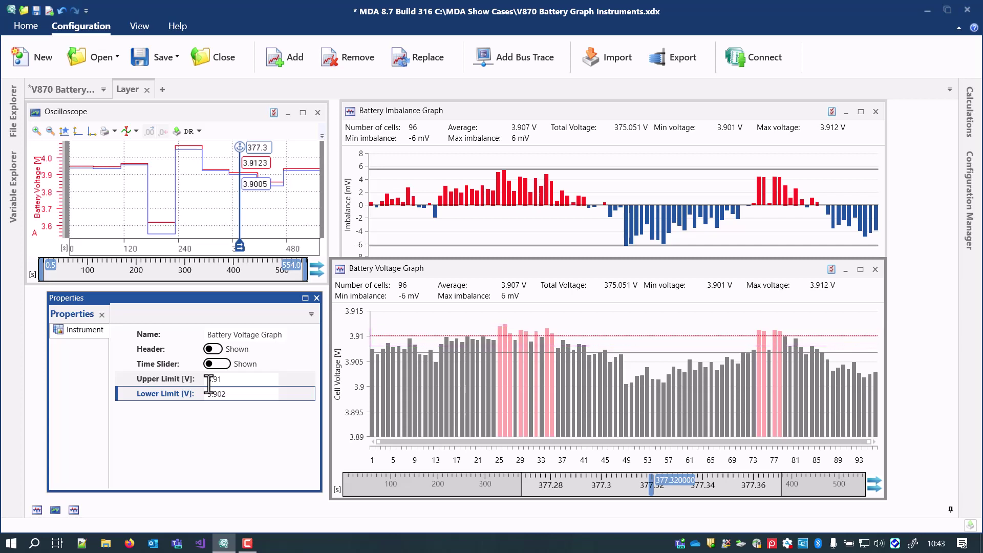
{"action": "key", "text": "Return"}
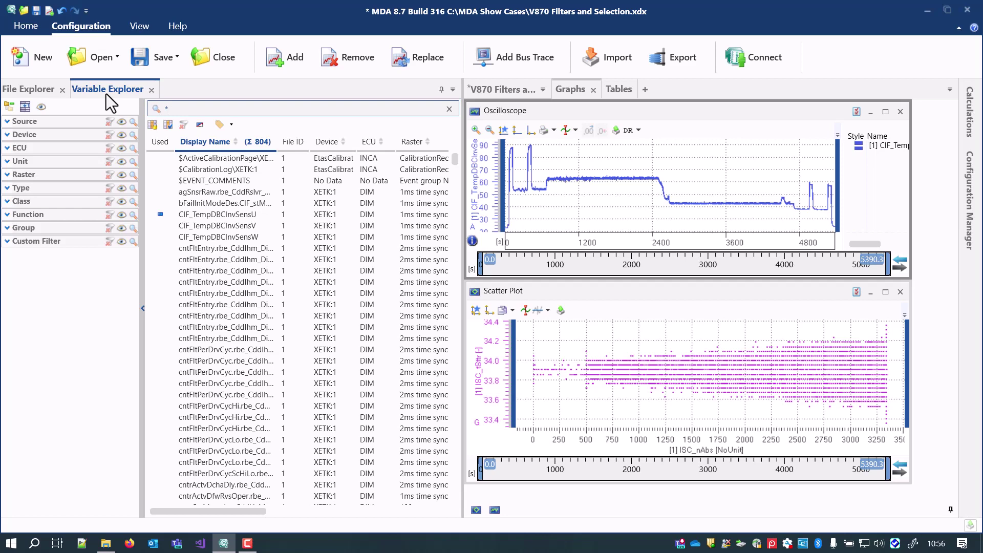
Exclude rasters matching 316 and keep only CAN-Monitoring:1 variables, leaving 39 of 804.
{"action": "left_click", "coordinate": [9, 175]}
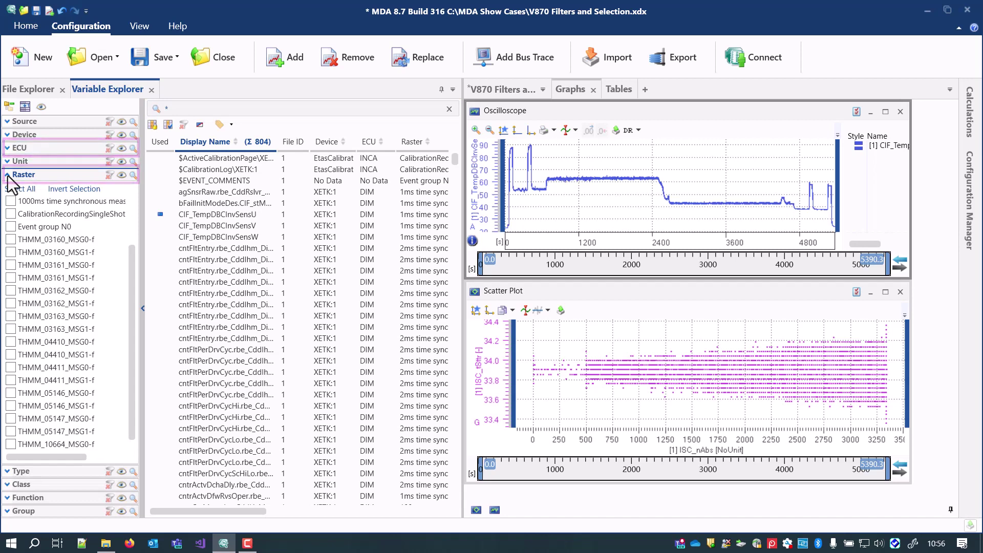
{"action": "left_click", "coordinate": [132, 175]}
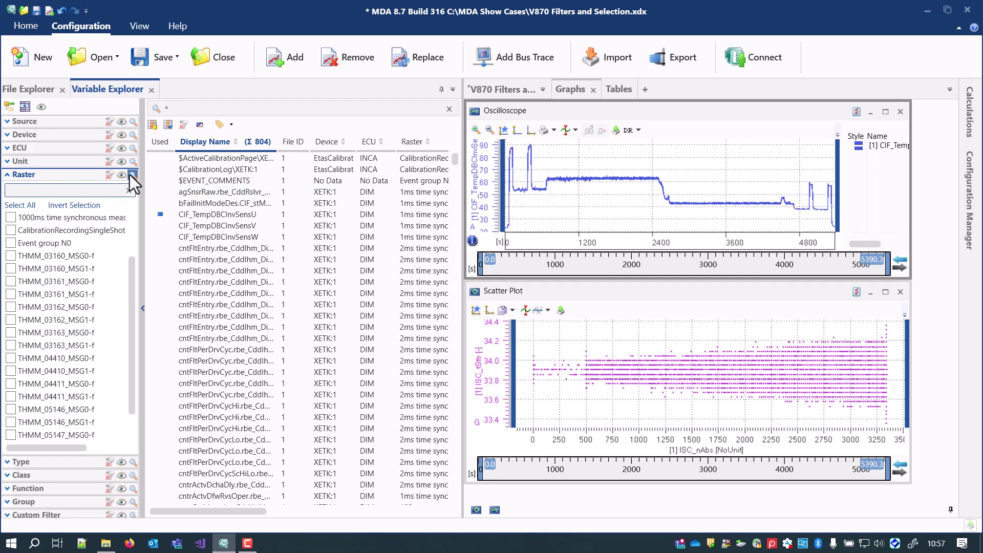
{"action": "type", "text": "316"}
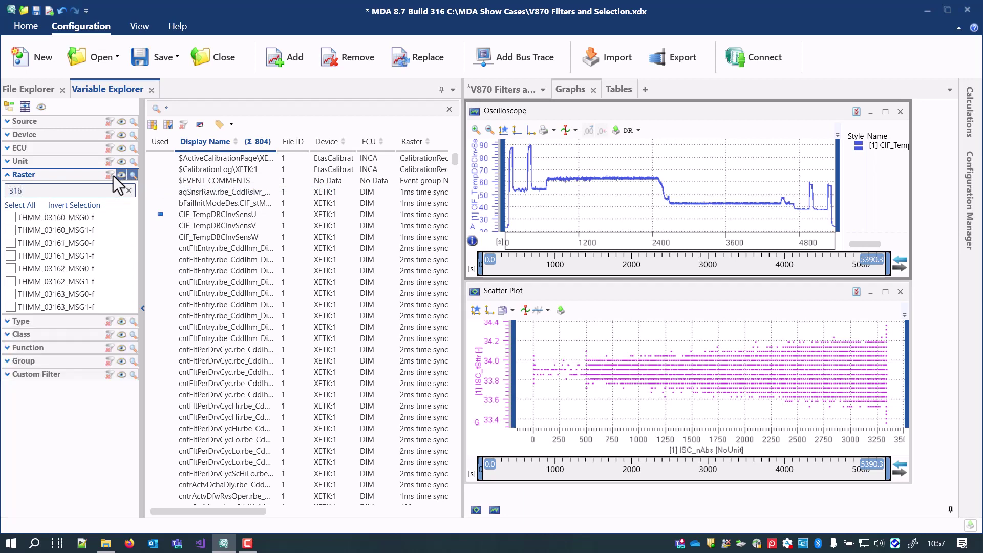
{"action": "left_click", "coordinate": [20, 205]}
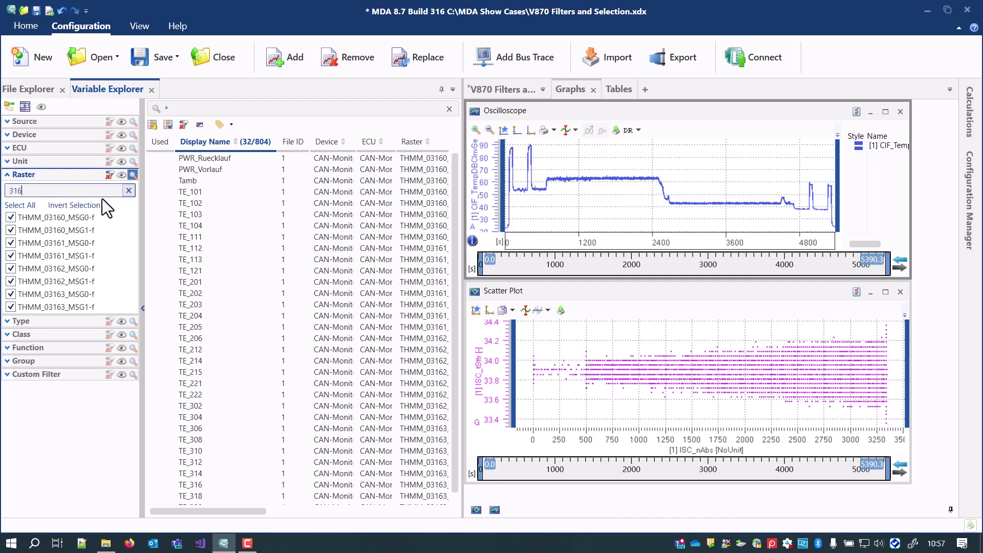
{"action": "left_click", "coordinate": [129, 191]}
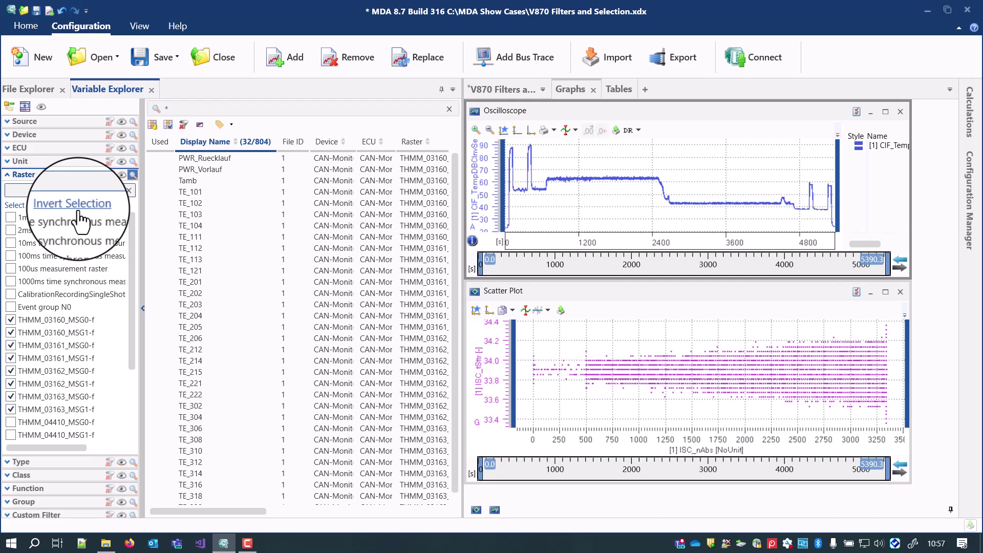
{"action": "left_click", "coordinate": [72, 203]}
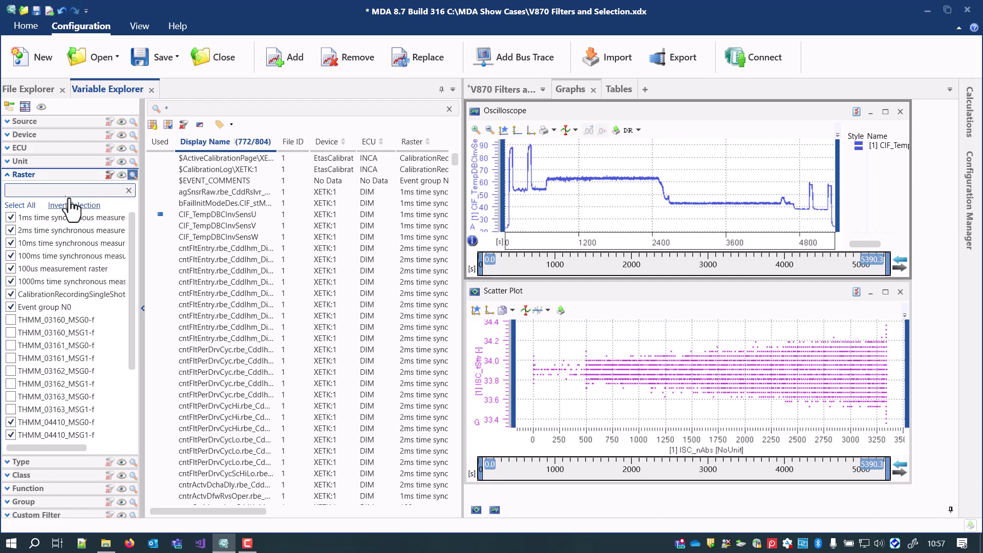
{"action": "left_click", "coordinate": [14, 148]}
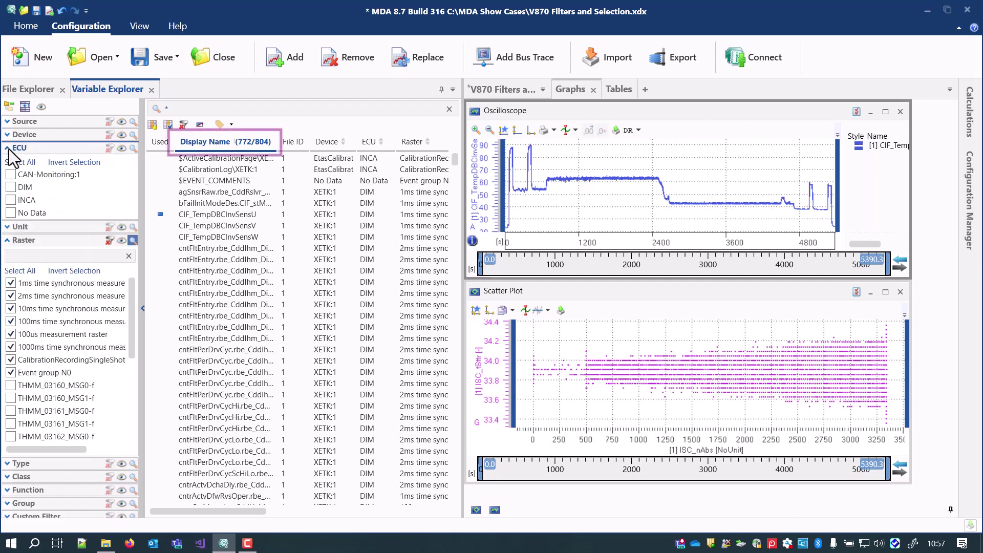
{"action": "left_click", "coordinate": [11, 174]}
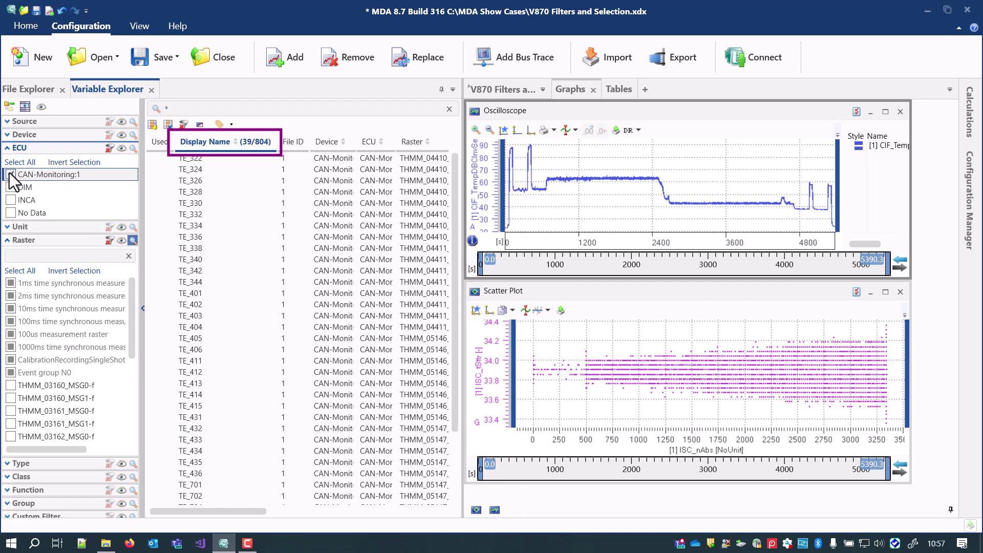
{"action": "left_click_drag", "start_coordinate": [130, 289], "coordinate": [134, 400]}
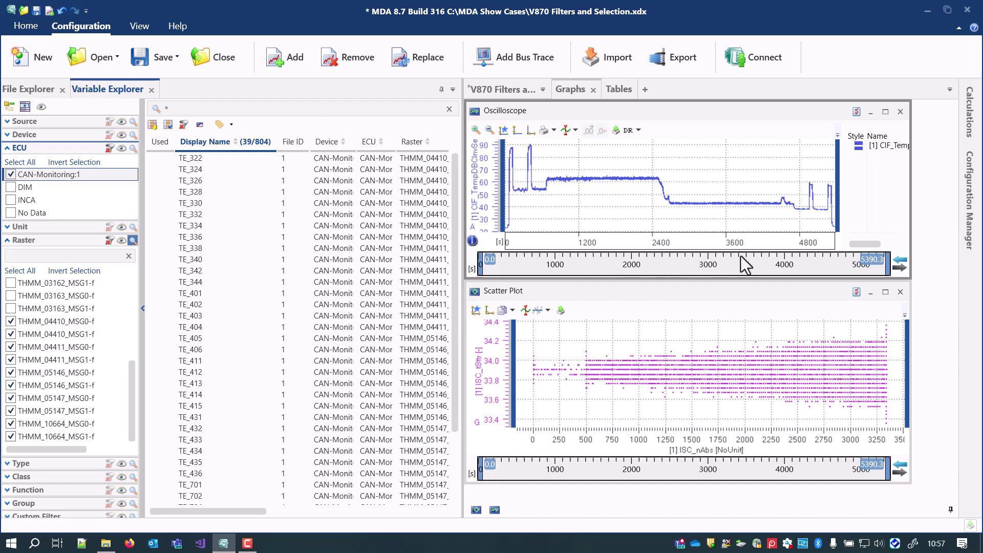
Pin the Configuration Manager panel open and select variables TE_322 through TE_326.
{"action": "left_click", "coordinate": [968, 207]}
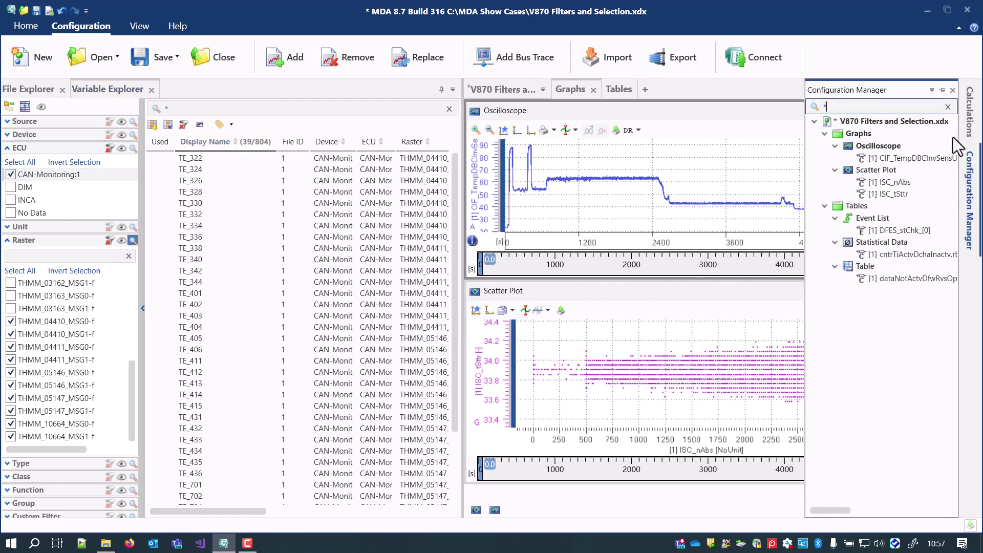
{"action": "left_click", "coordinate": [943, 91]}
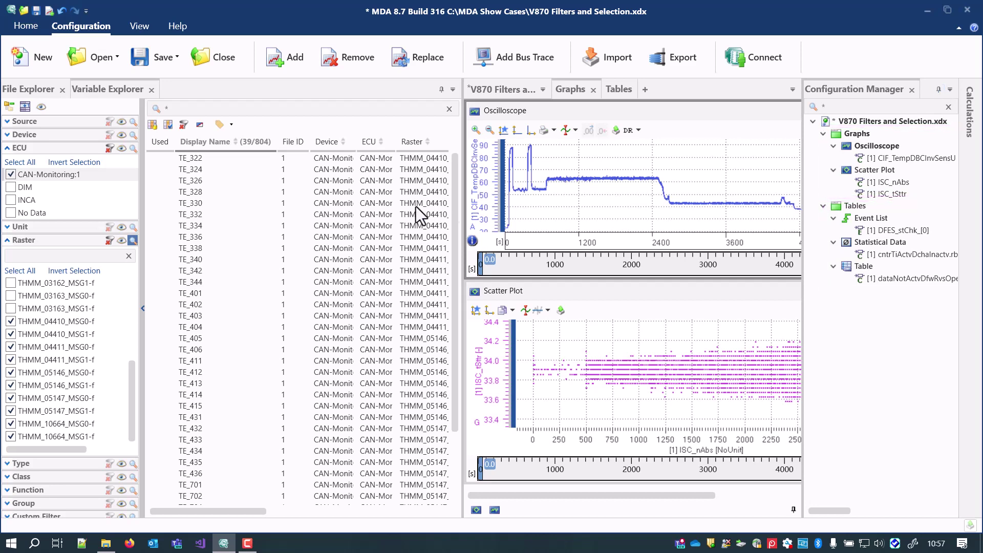
{"action": "left_click", "coordinate": [196, 158]}
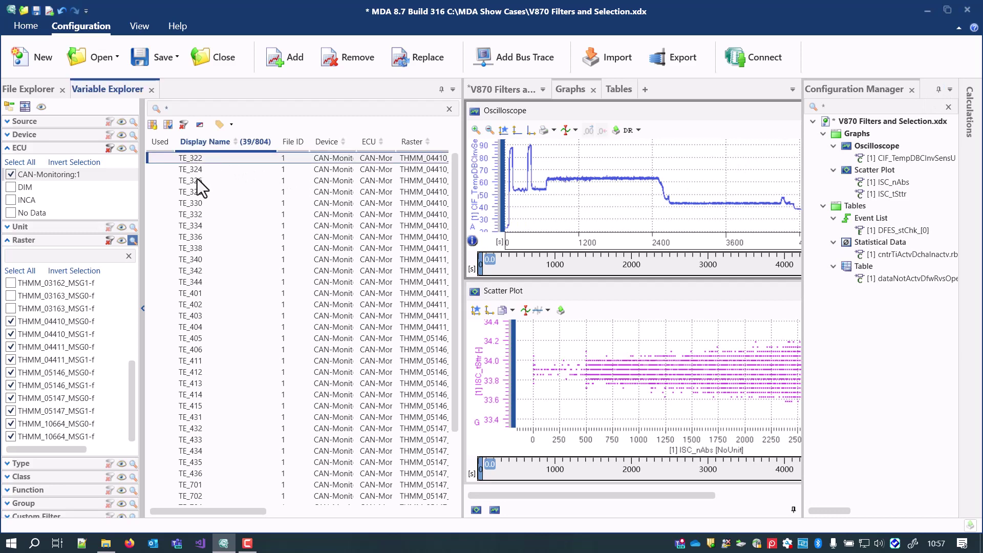
{"action": "left_click", "coordinate": [198, 179], "text": "shift"}
Add TE_322, TE_324 and TE_326 to all four instruments and widen the instrument area.
{"action": "right_click", "coordinate": [197, 180]}
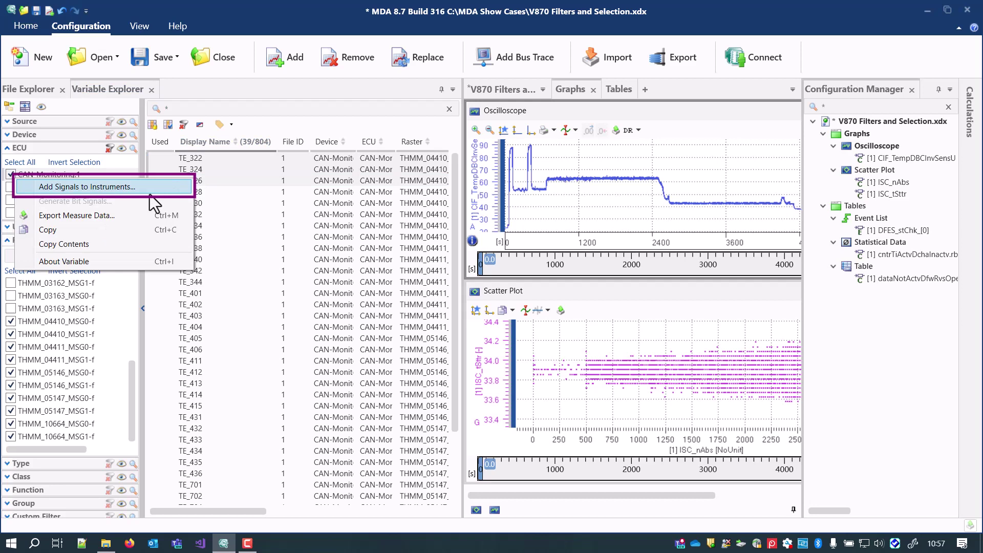
{"action": "left_click", "coordinate": [86, 187]}
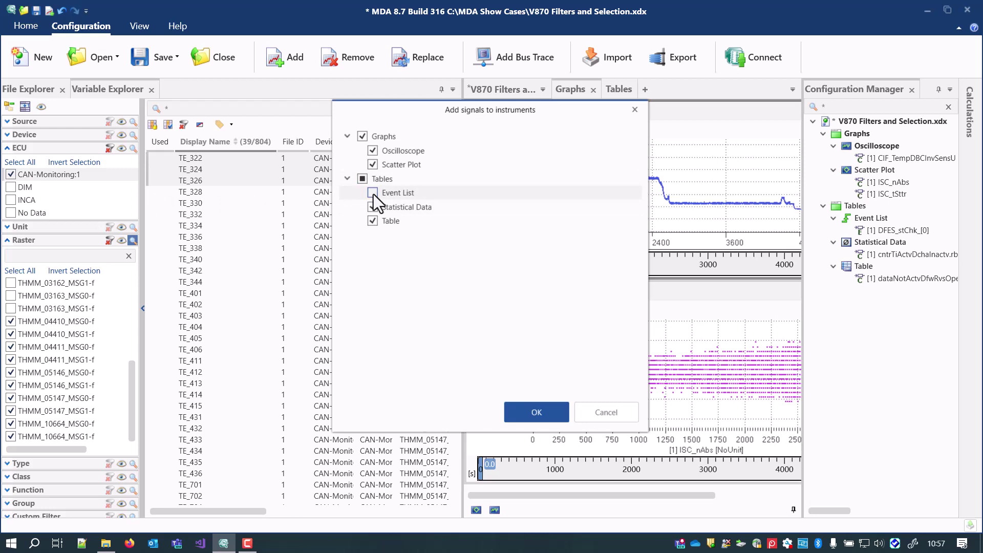
{"action": "left_click", "coordinate": [539, 416]}
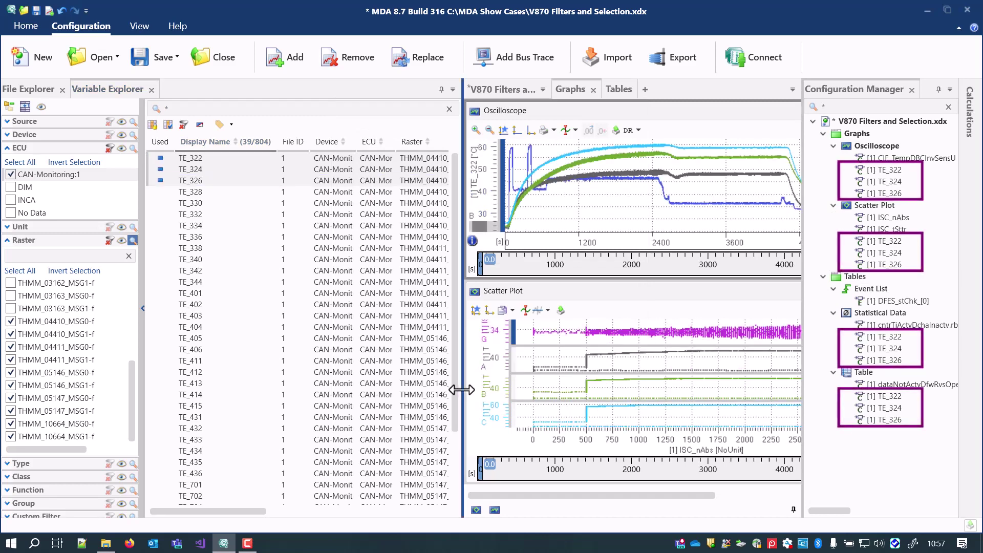
{"action": "left_click_drag", "start_coordinate": [463, 390], "coordinate": [288, 389]}
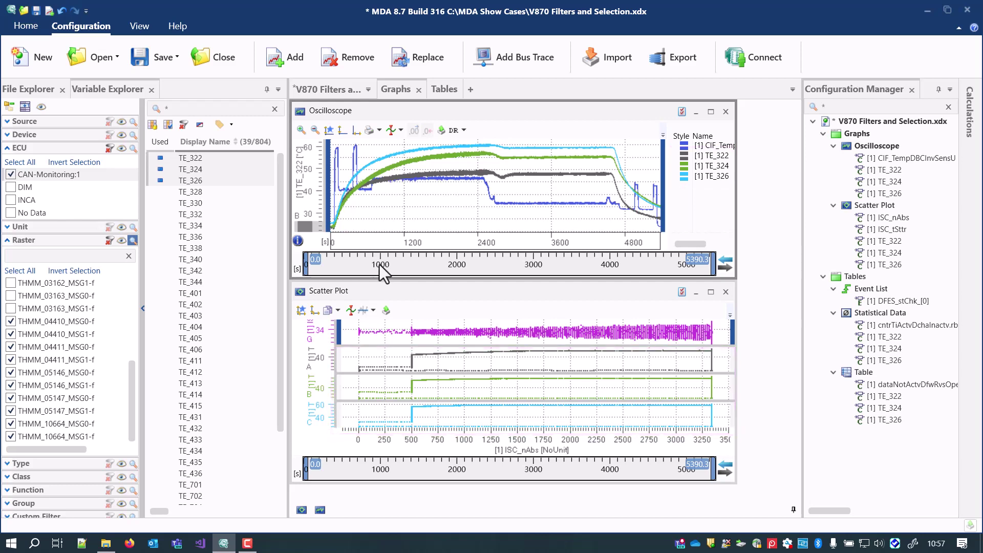
Switch to the Tables page and open the V870 Replace Signal configuration.
{"action": "left_click", "coordinate": [436, 93]}
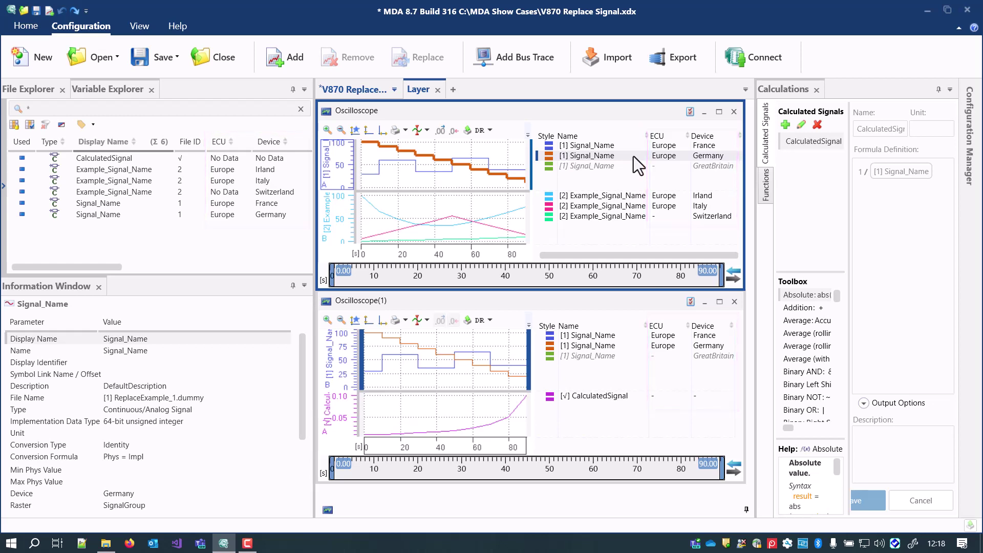
Swap the upper oscilloscope's Germany Signal_Name curve for the France Signal_Name variant.
{"action": "right_click", "coordinate": [634, 156]}
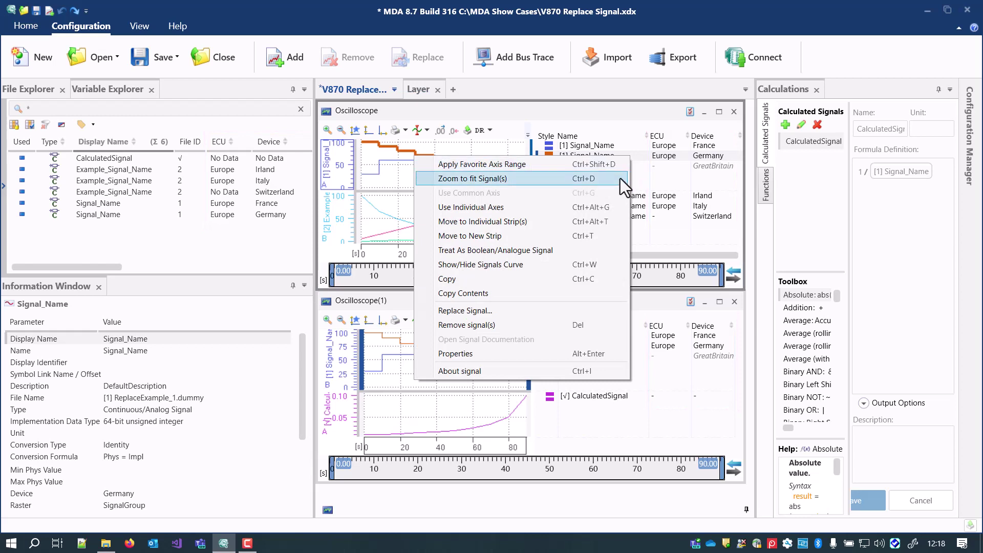
{"action": "left_click", "coordinate": [571, 311]}
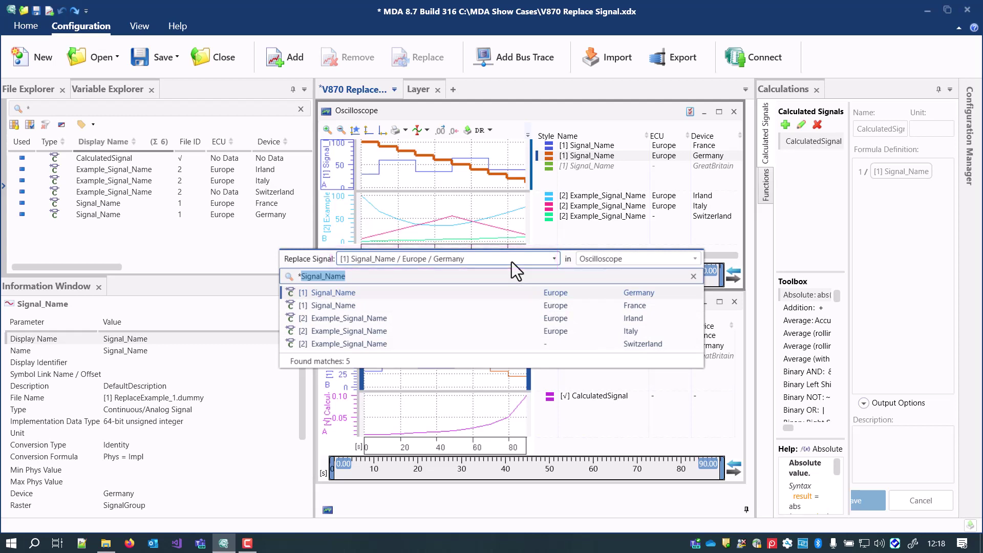
{"action": "left_click", "coordinate": [518, 305]}
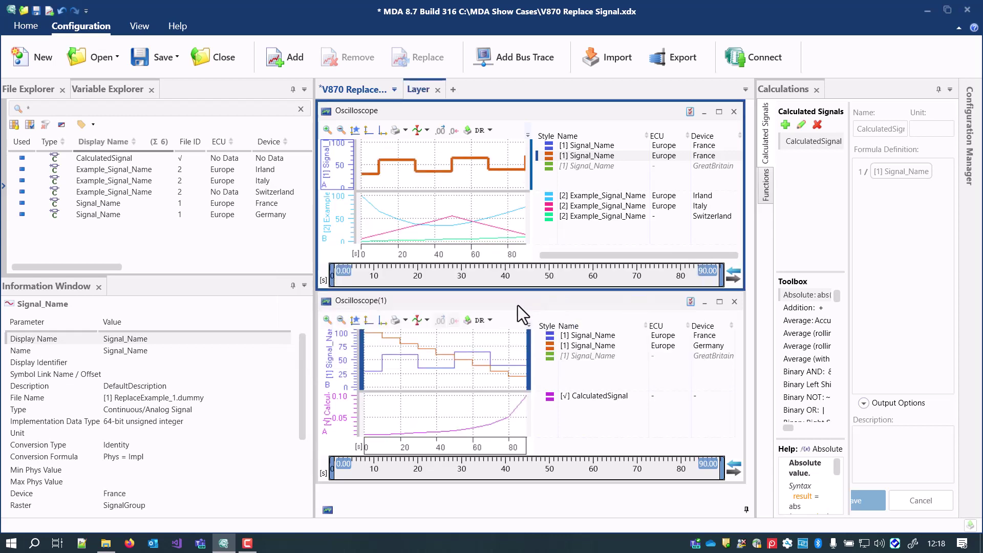
Undo that swap, then replace Germany Signal_Name with France across all instruments and calculations.
{"action": "left_click", "coordinate": [61, 10]}
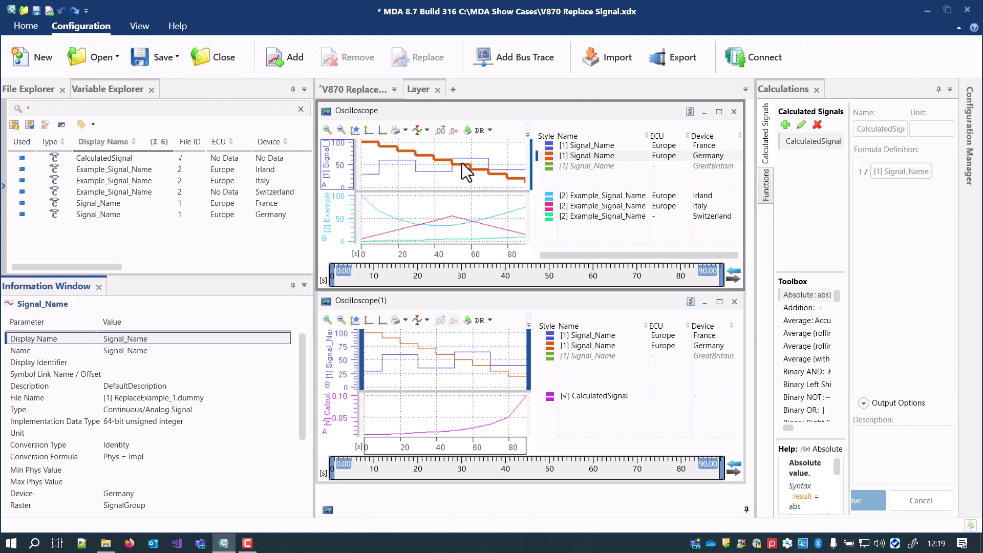
{"action": "left_click", "coordinate": [635, 157]}
{"action": "right_click", "coordinate": [635, 157]}
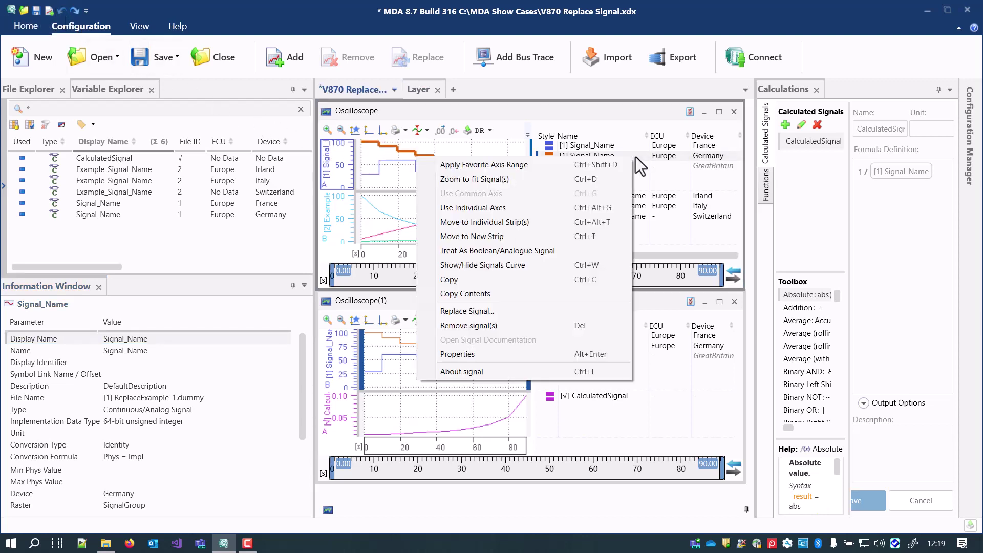
{"action": "left_click", "coordinate": [591, 311]}
{"action": "left_click", "coordinate": [594, 259]}
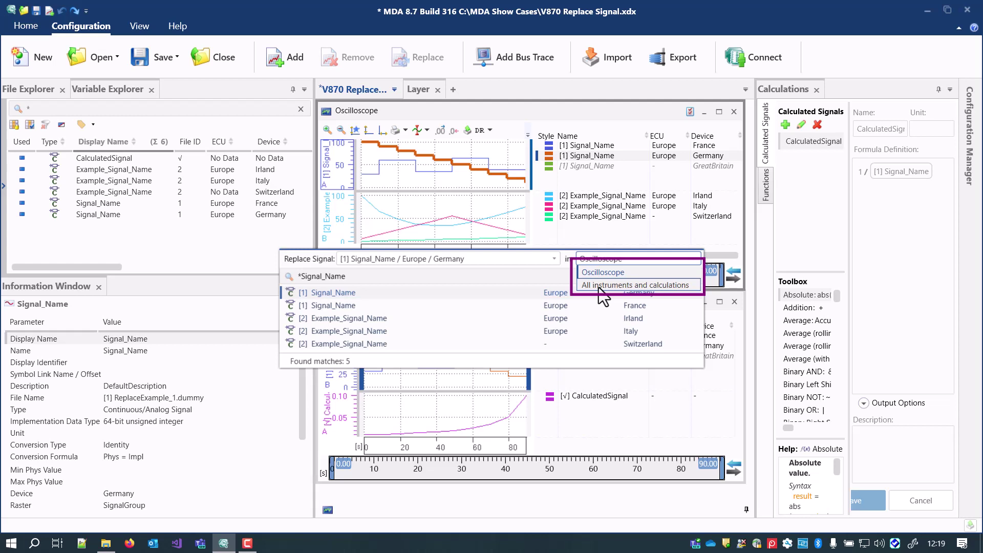
{"action": "left_click", "coordinate": [634, 285]}
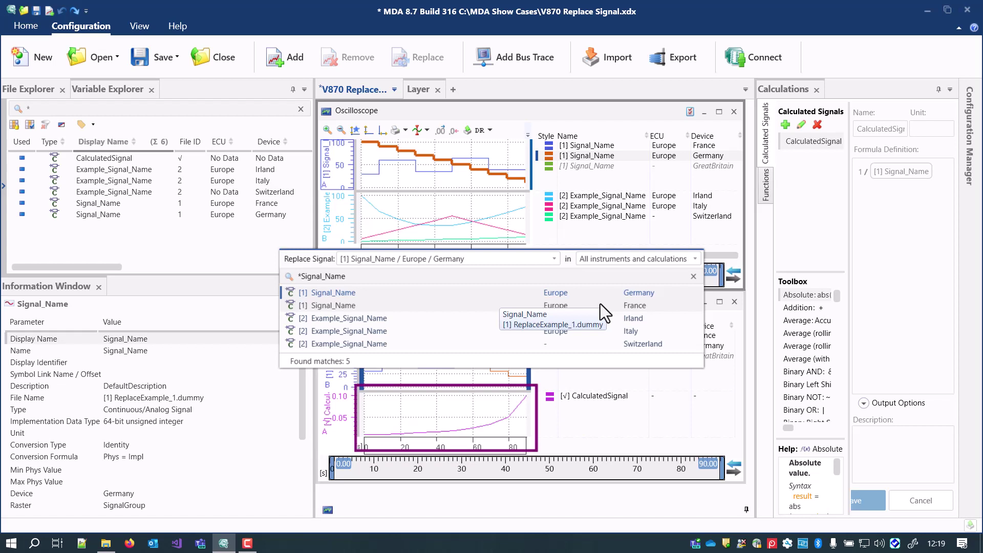
{"action": "left_click", "coordinate": [600, 306]}
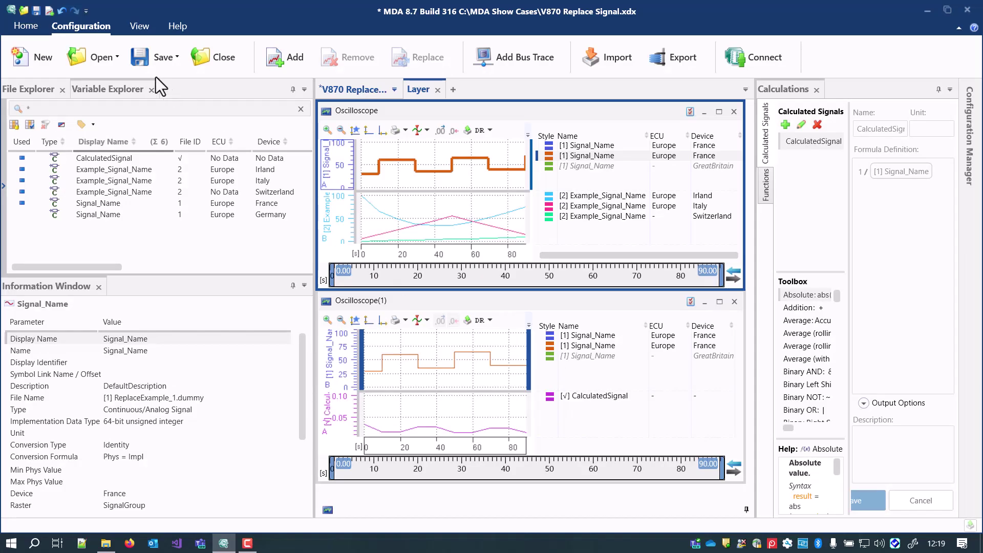
Undo, then replace all signals named Signal_Name with the France variant.
{"action": "left_click", "coordinate": [63, 11]}
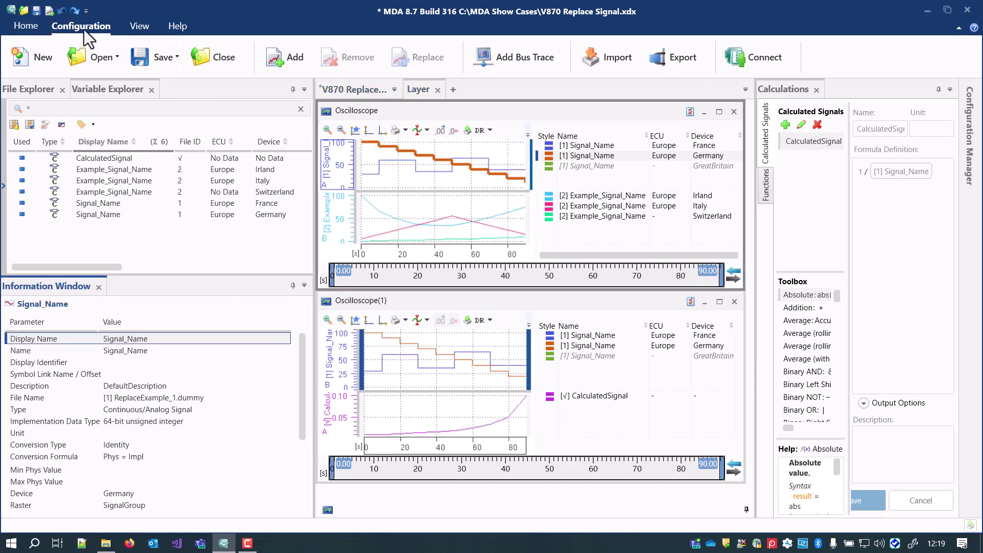
{"action": "right_click", "coordinate": [634, 159]}
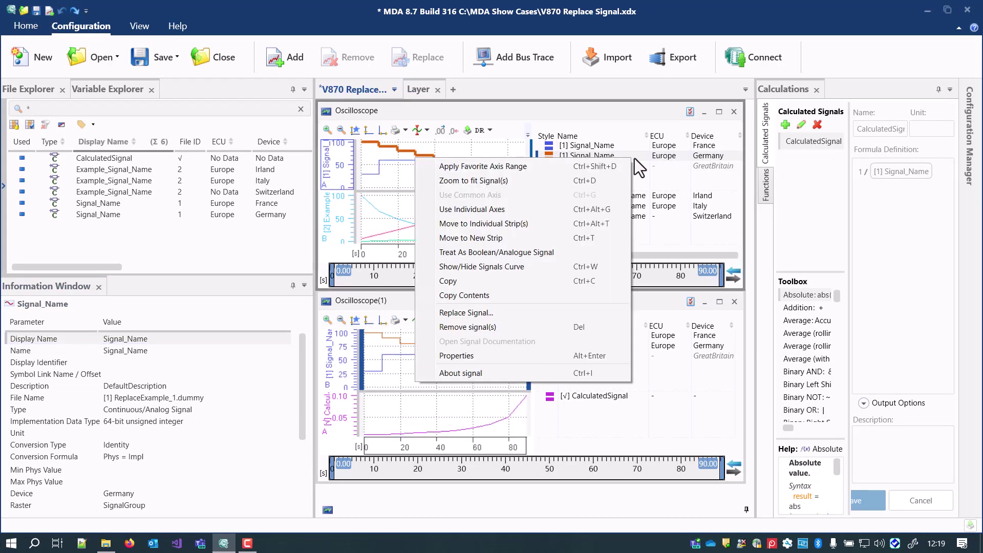
{"action": "left_click", "coordinate": [465, 312]}
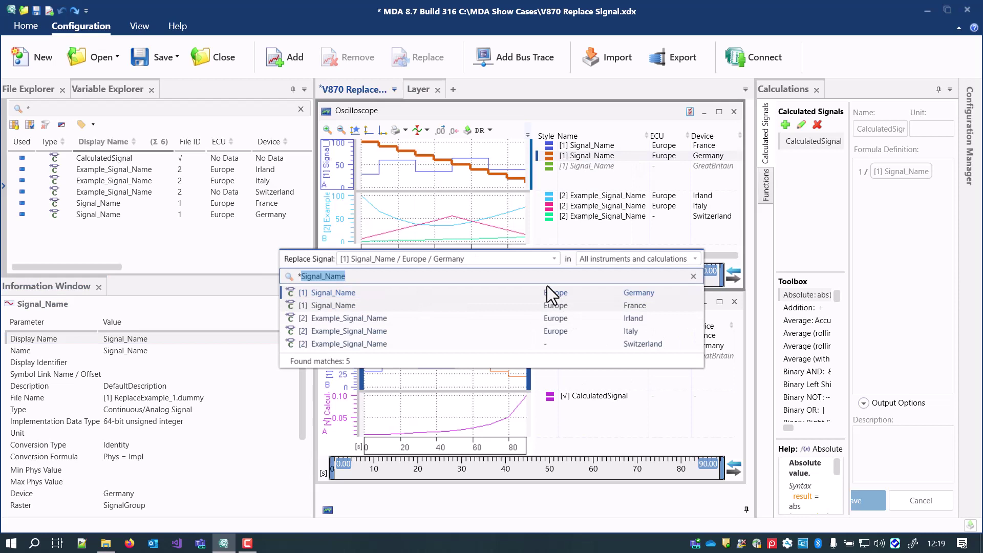
{"action": "left_click", "coordinate": [534, 262]}
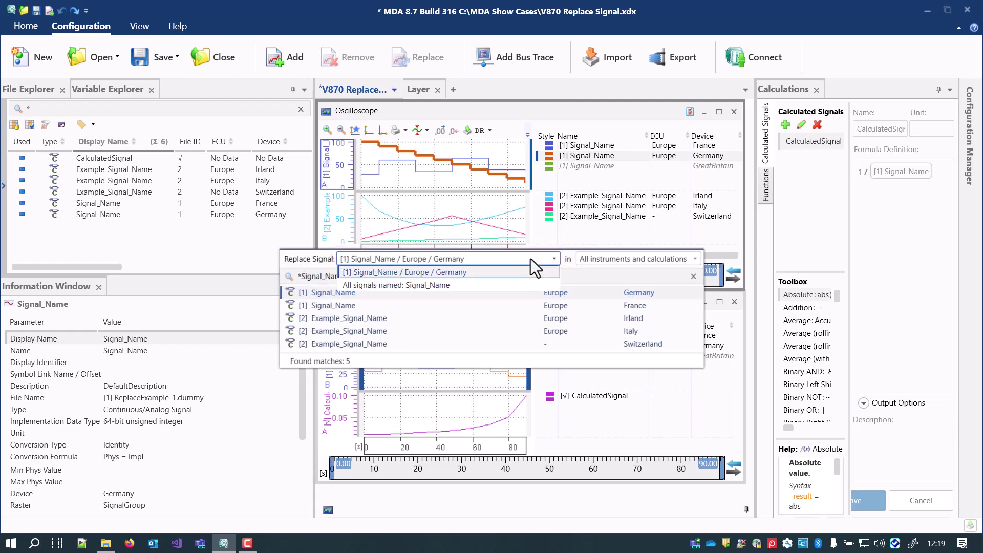
{"action": "left_click", "coordinate": [532, 284]}
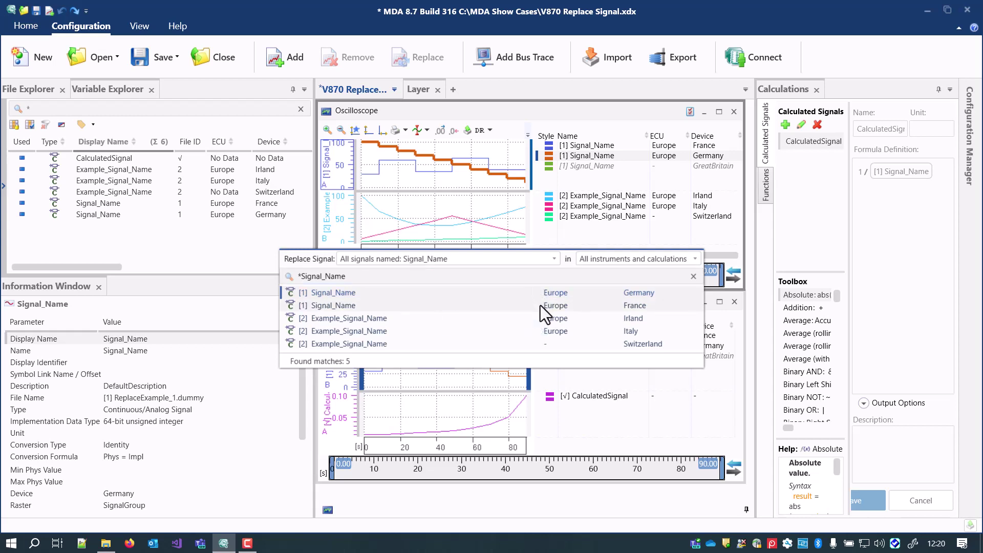
{"action": "left_click", "coordinate": [539, 305]}
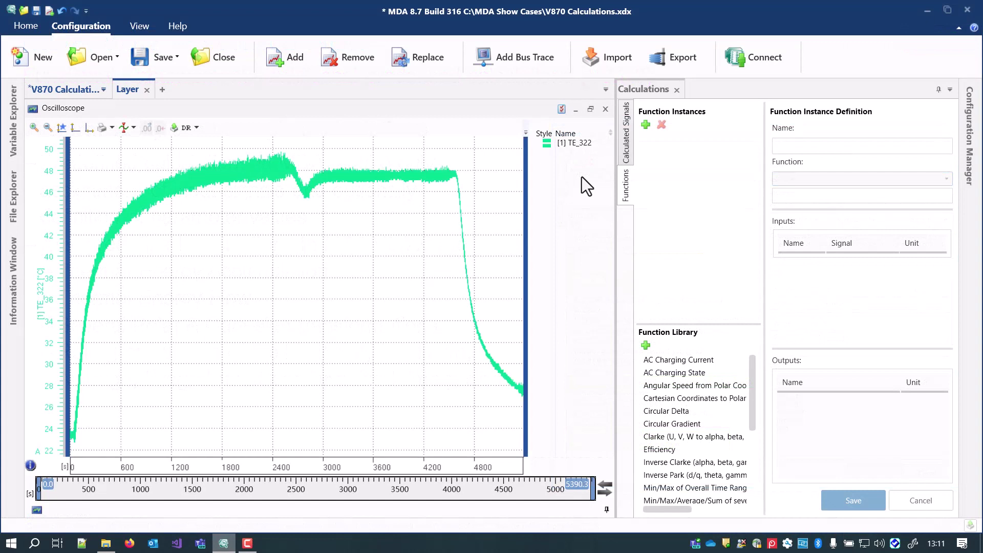
Save a Rolling function instance: time-based rolling statistics of TE_322 with timeRange 5.
{"action": "left_click", "coordinate": [646, 127]}
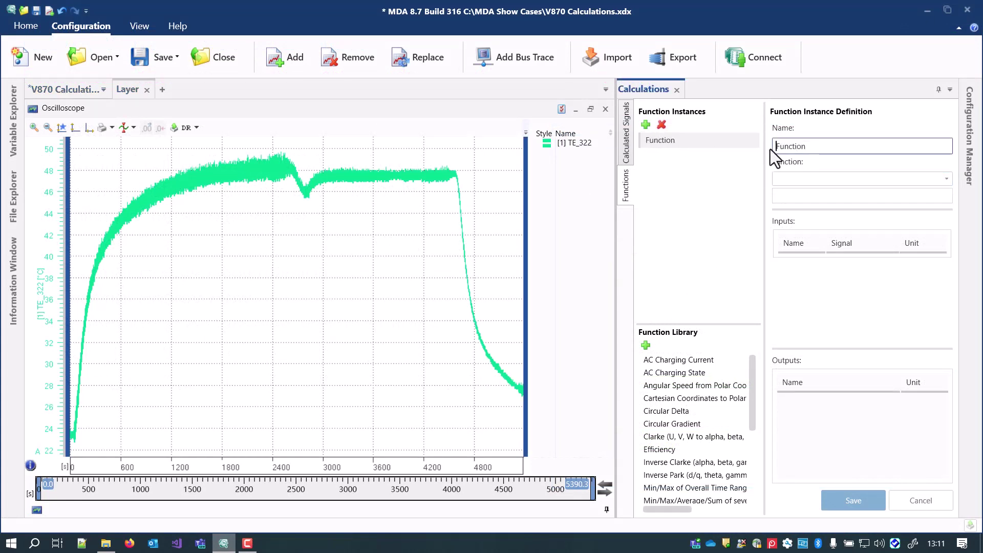
{"action": "key", "text": "ctrl+a"}
{"action": "type", "text": "Ro"}
{"action": "left_click", "coordinate": [865, 178]}
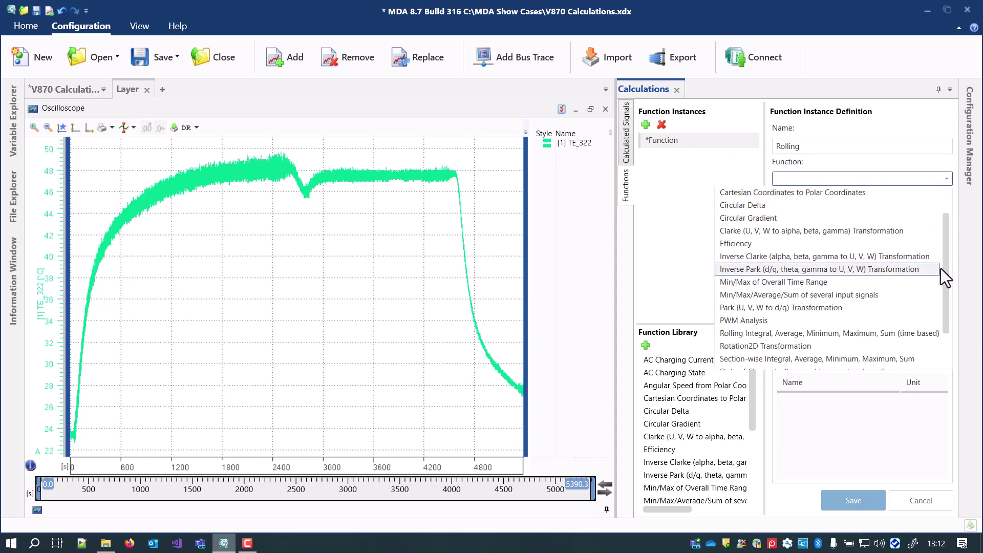
{"action": "scroll", "coordinate": [945, 275], "scroll_direction": "down", "scroll_amount": 2}
{"action": "scroll", "coordinate": [948, 323], "scroll_direction": "down", "scroll_amount": 2}
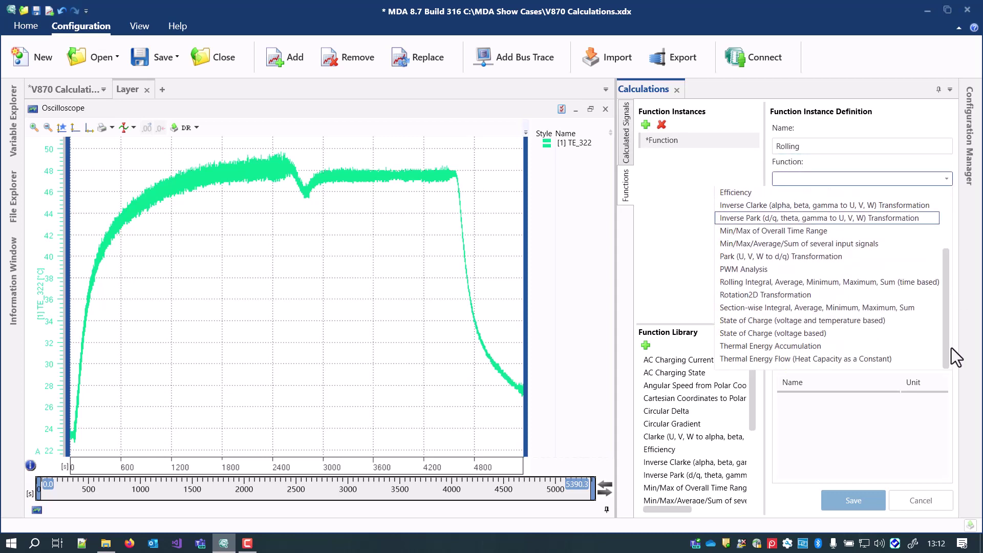
{"action": "mouse_move", "coordinate": [829, 282]}
{"action": "left_click", "coordinate": [926, 284]}
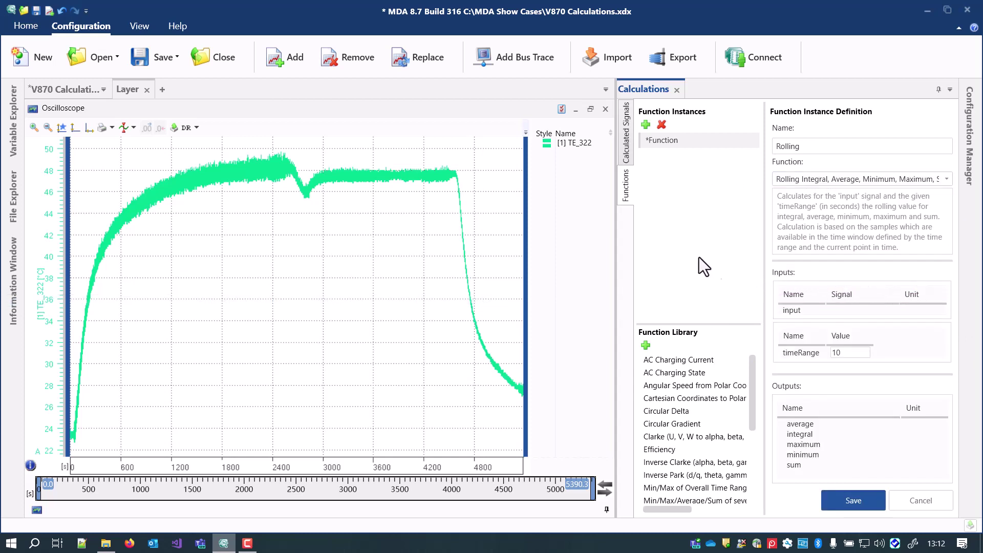
{"action": "left_click_drag", "start_coordinate": [572, 143], "coordinate": [851, 310]}
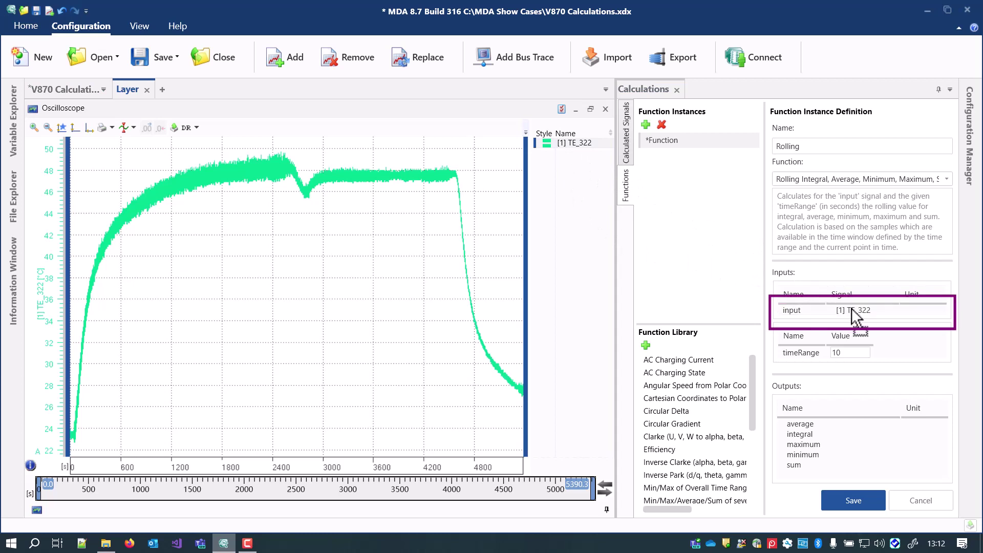
{"action": "double_click", "coordinate": [845, 352]}
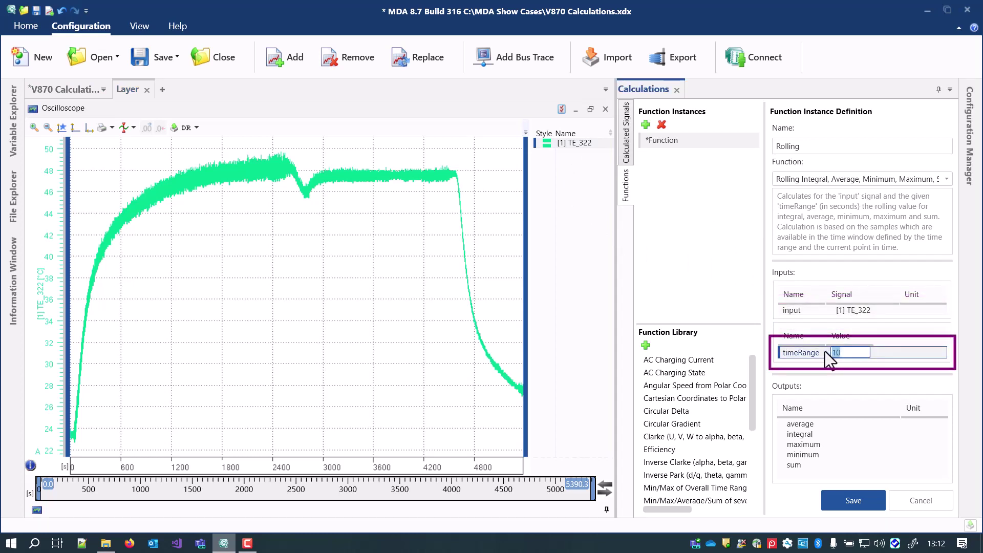
{"action": "type", "text": "5"}
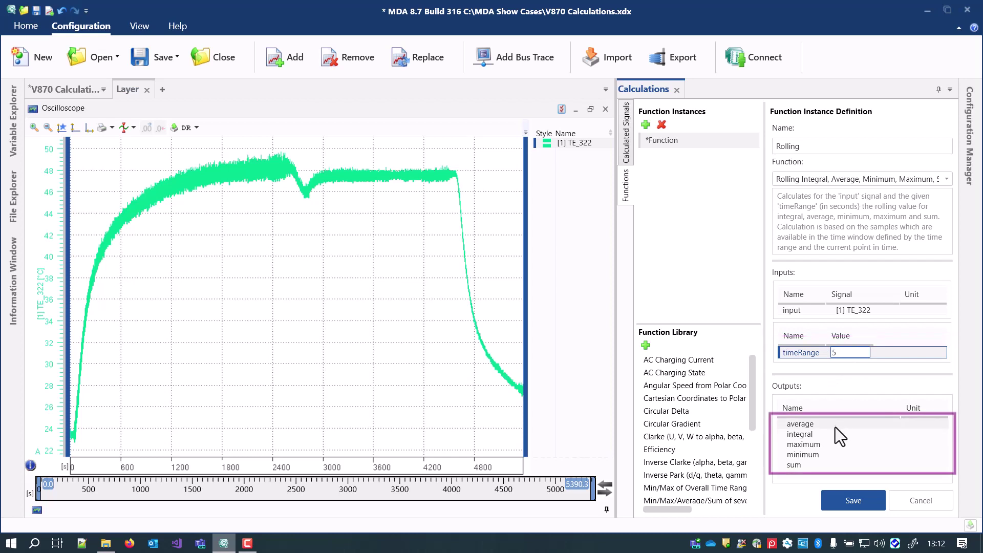
{"action": "left_click", "coordinate": [847, 502]}
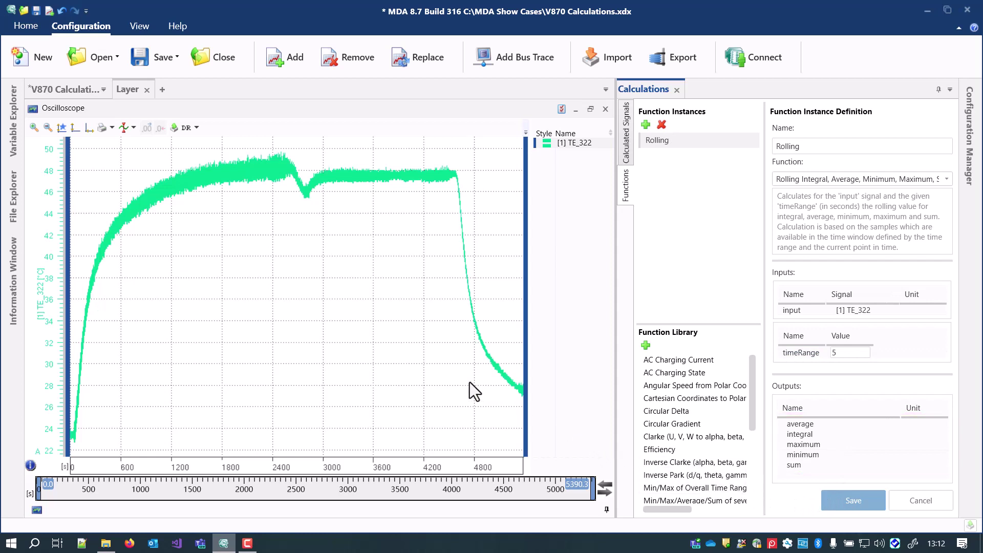
Plot the Rolling average, maximum and minimum outputs in the oscilloscope with TE_322.
{"action": "left_click", "coordinate": [12, 123]}
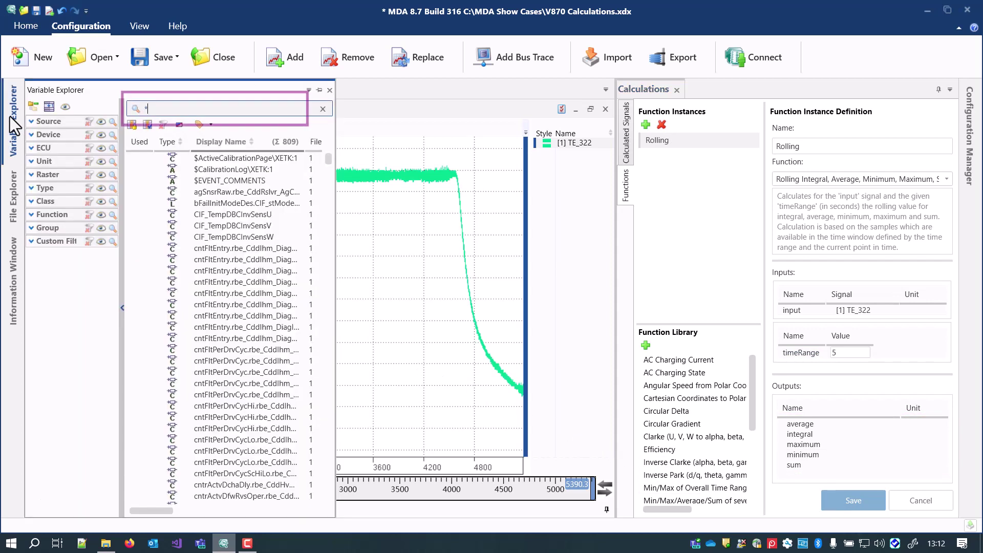
{"action": "type", "text": "Rolling"}
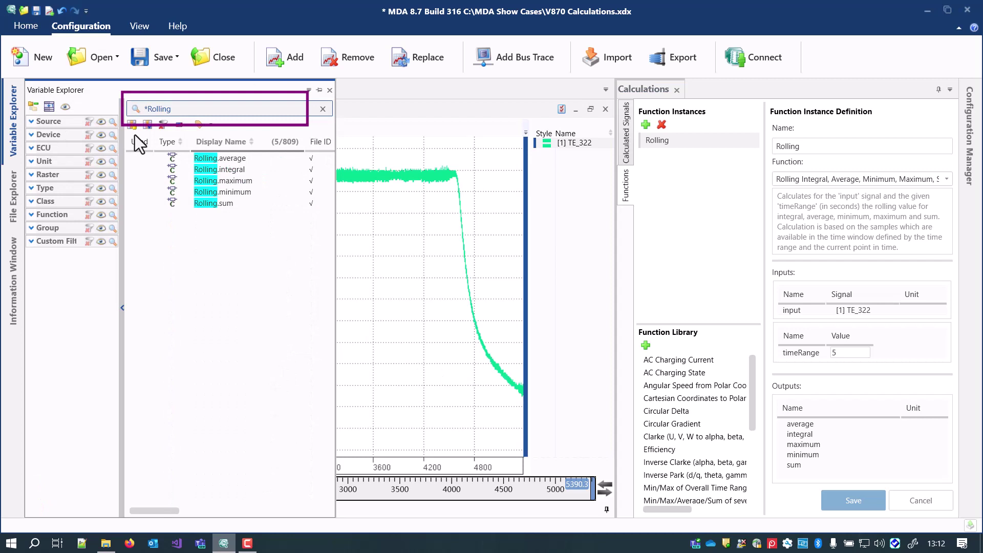
{"action": "left_click", "coordinate": [220, 159]}
{"action": "left_click", "coordinate": [235, 179], "text": "ctrl"}
{"action": "mouse_move", "coordinate": [245, 191]}
{"action": "left_mouse_down"}
{"action": "mouse_move", "coordinate": [334, 204]}
{"action": "mouse_move", "coordinate": [226, 223]}
{"action": "left_mouse_up"}
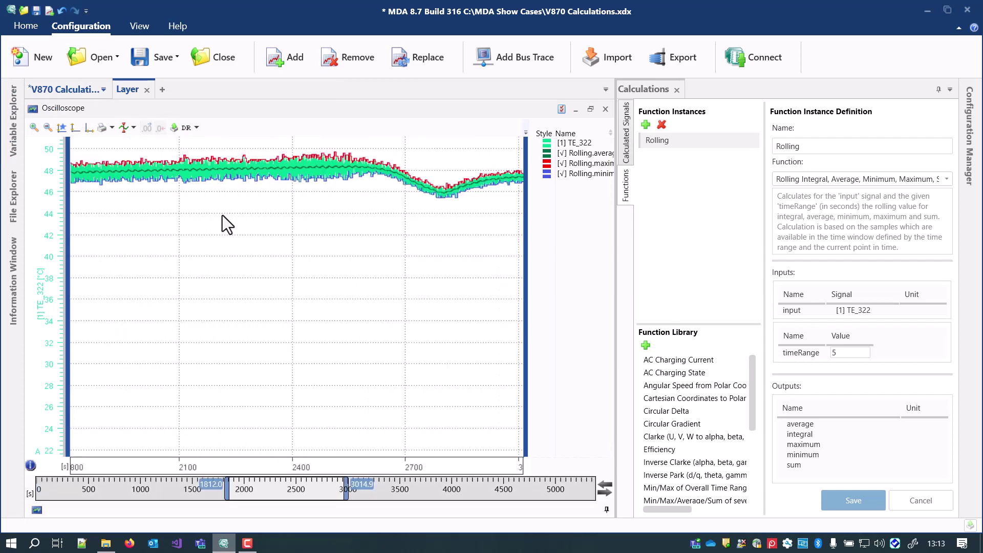
Fit the value axis and save the Rolling timeRange as 15 seconds.
{"action": "left_click", "coordinate": [74, 128]}
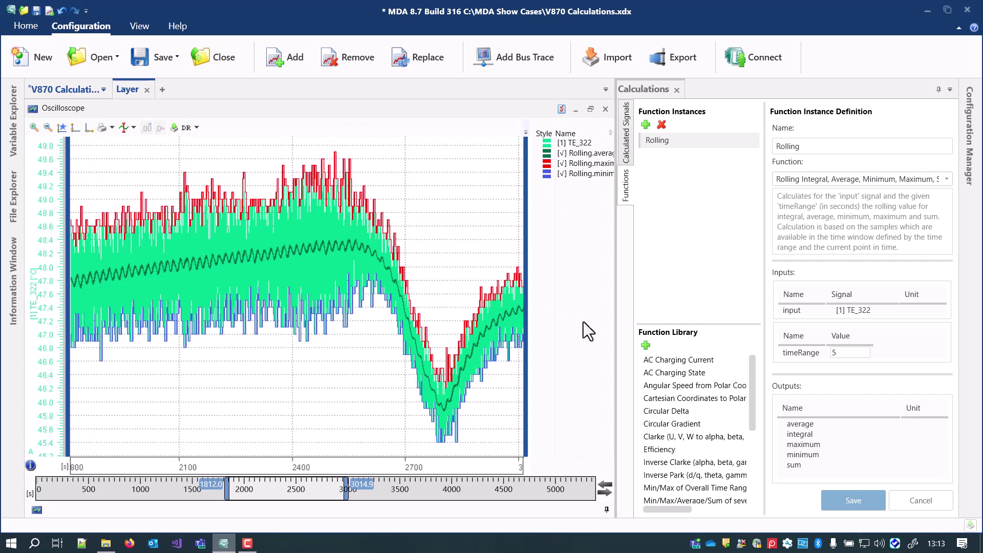
{"action": "double_click", "coordinate": [846, 352]}
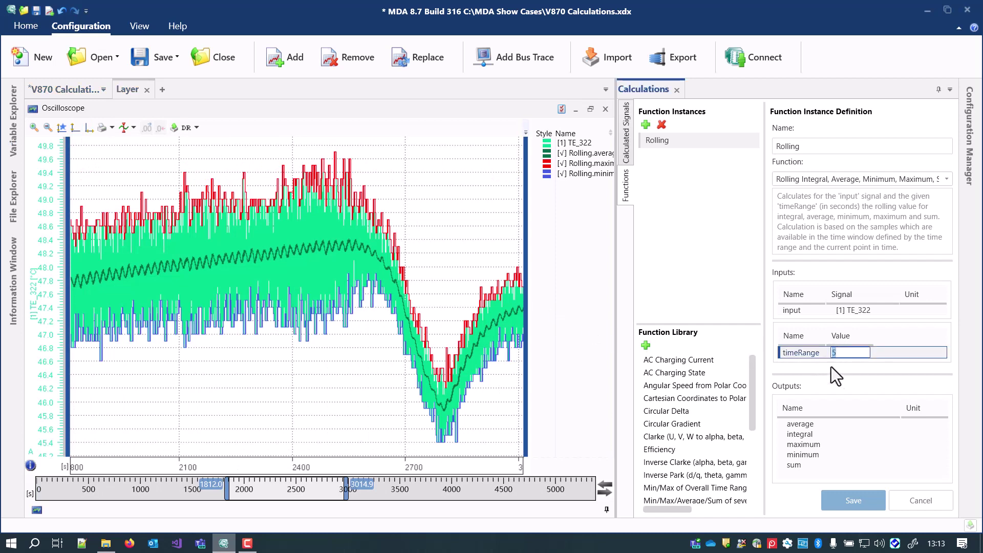
{"action": "type", "text": "15"}
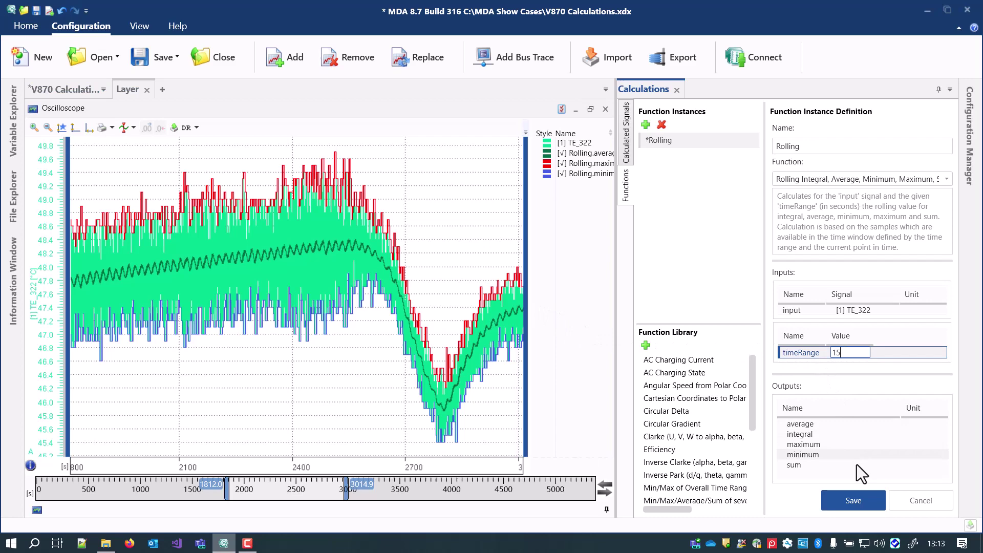
{"action": "left_click", "coordinate": [853, 500]}
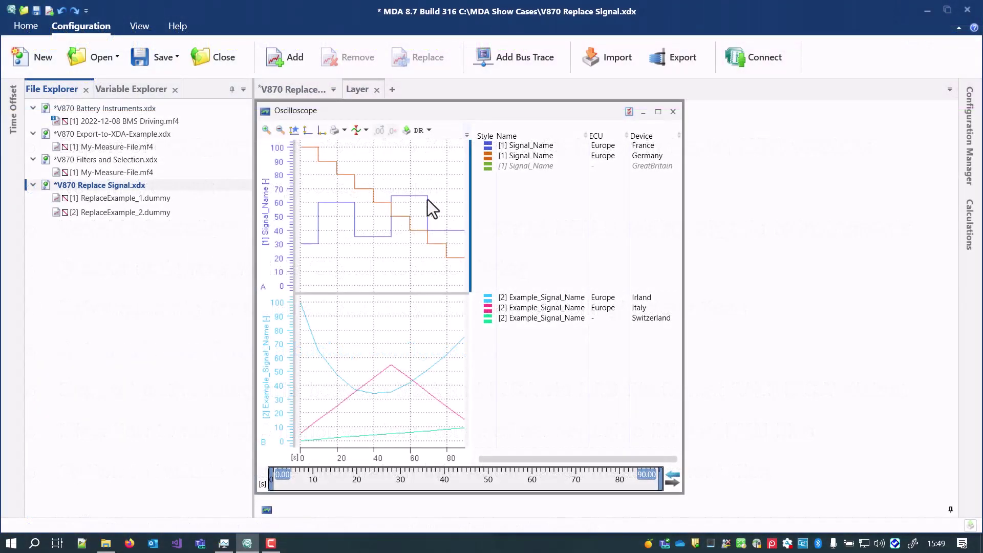
Remove GreatBritain Signal_Name from the oscilloscope and tile MDA beside the MDA Show Cases folder.
{"action": "right_click", "coordinate": [595, 167]}
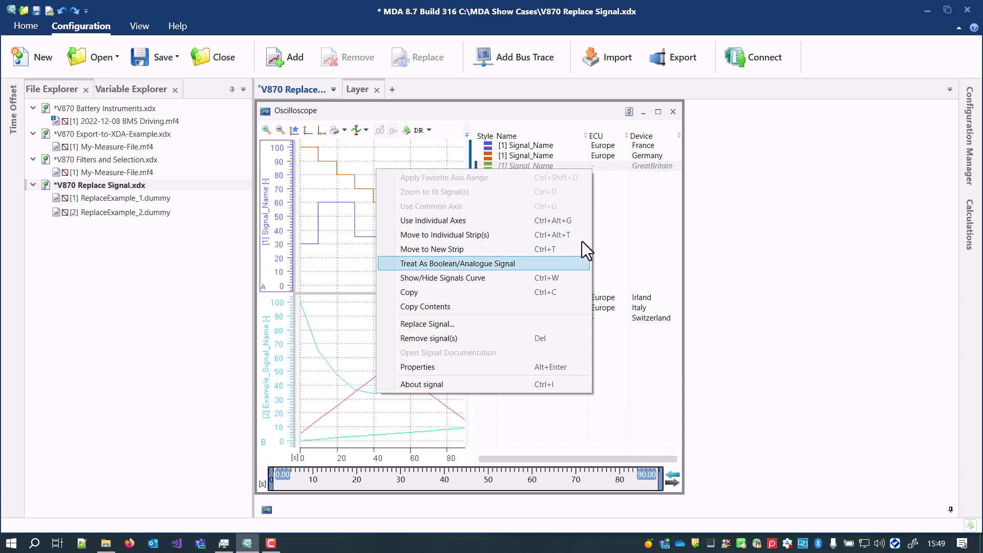
{"action": "left_click", "coordinate": [534, 340]}
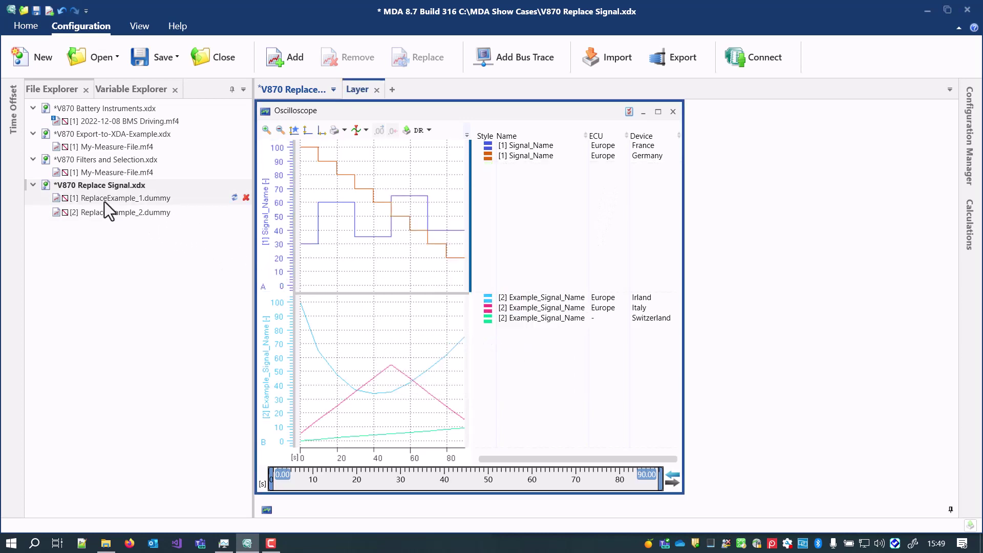
{"action": "left_click", "coordinate": [85, 186]}
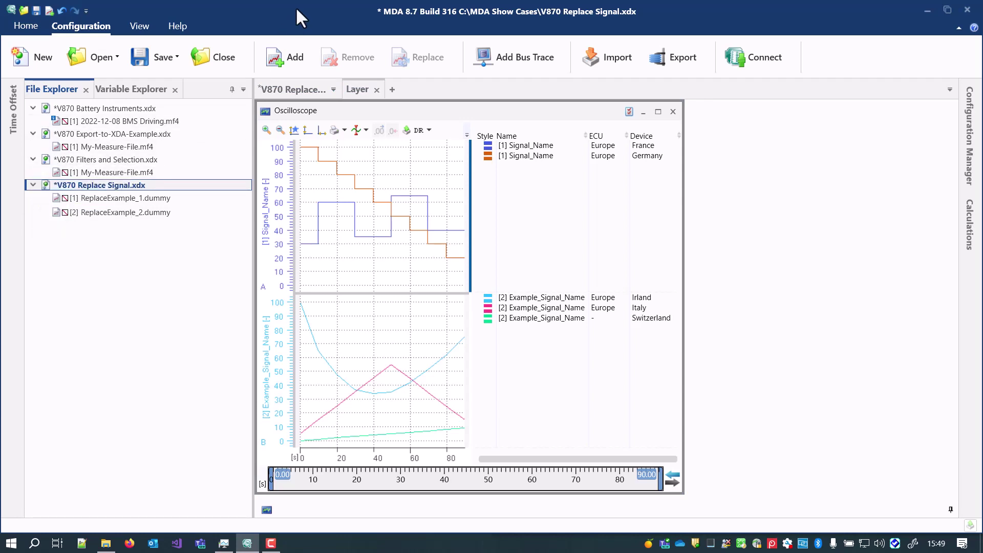
{"action": "left_click_drag", "start_coordinate": [296, 7], "coordinate": [7, 76]}
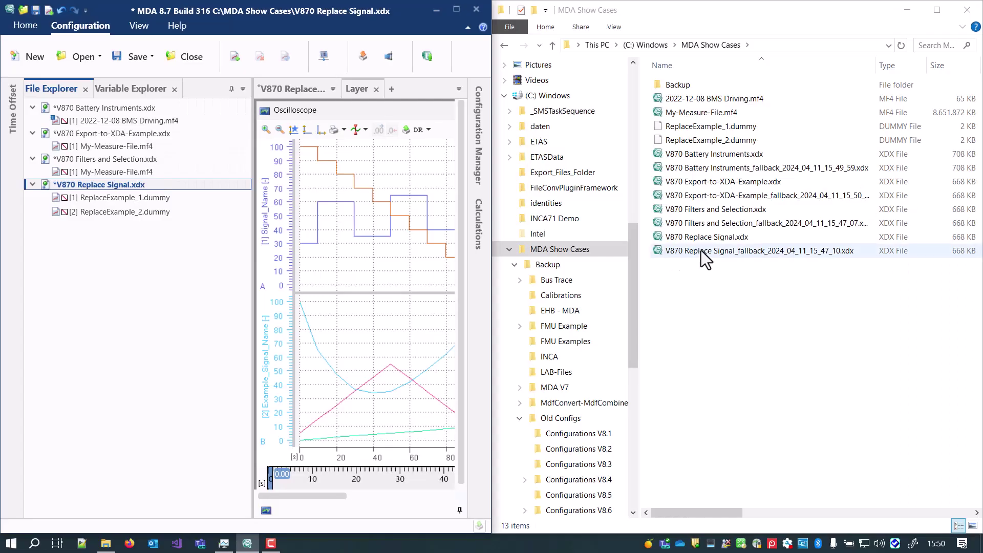
Save and close the V870 Battery Instruments configuration.
{"action": "left_click", "coordinate": [701, 250]}
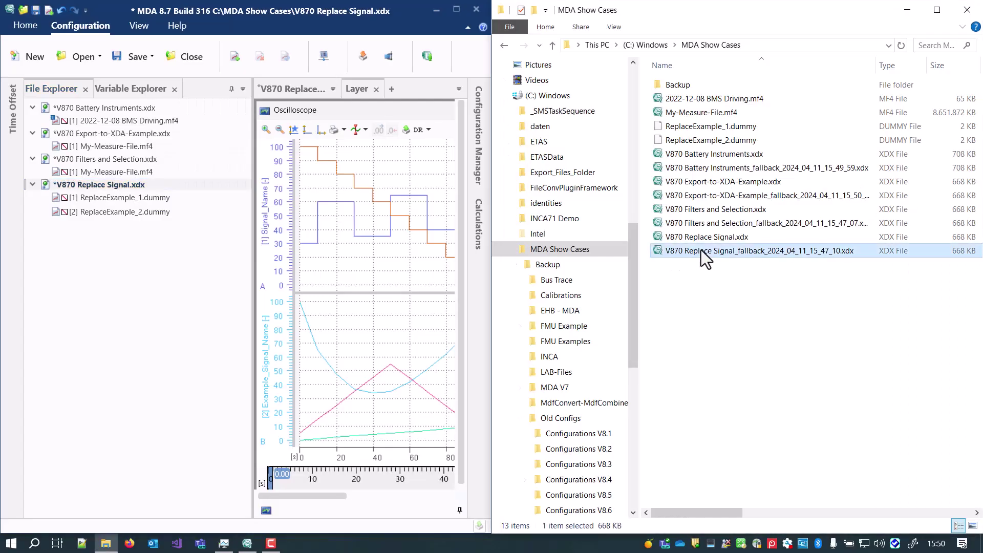
{"action": "left_click", "coordinate": [157, 108]}
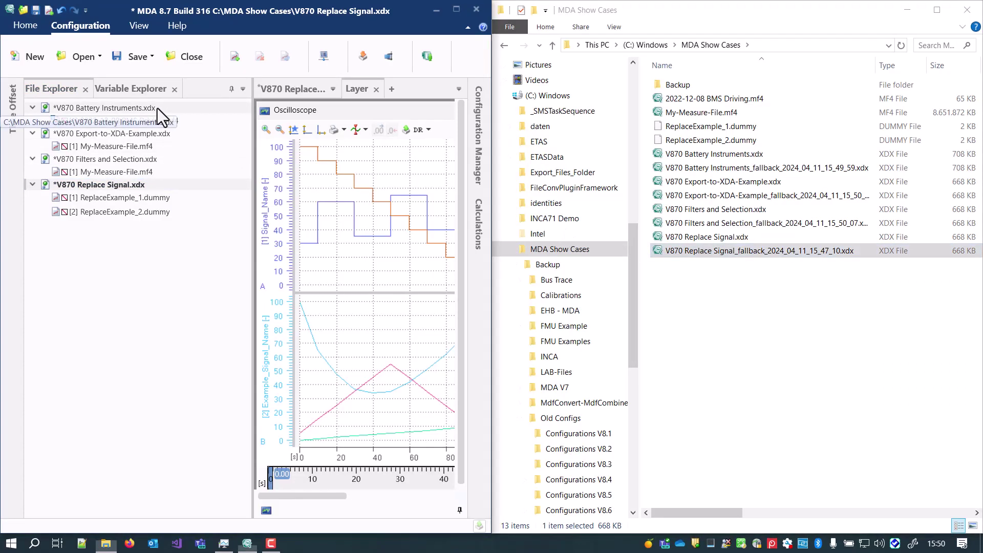
{"action": "left_click", "coordinate": [157, 109]}
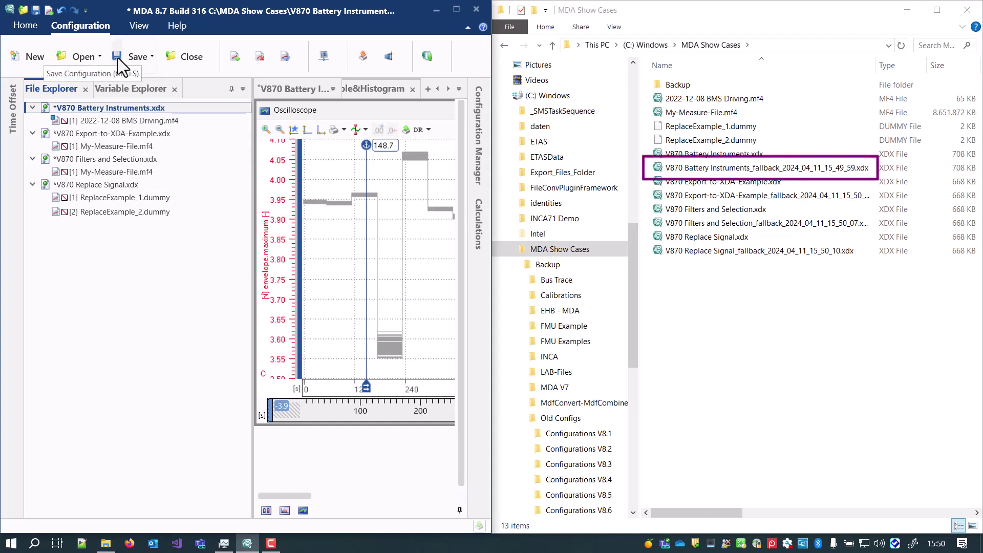
{"action": "left_click", "coordinate": [117, 57]}
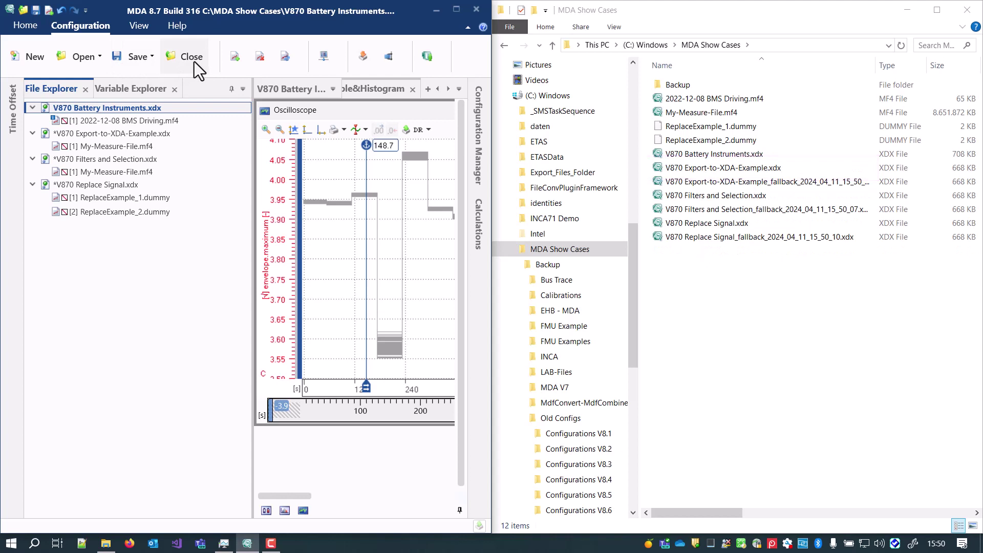
{"action": "left_click", "coordinate": [195, 62]}
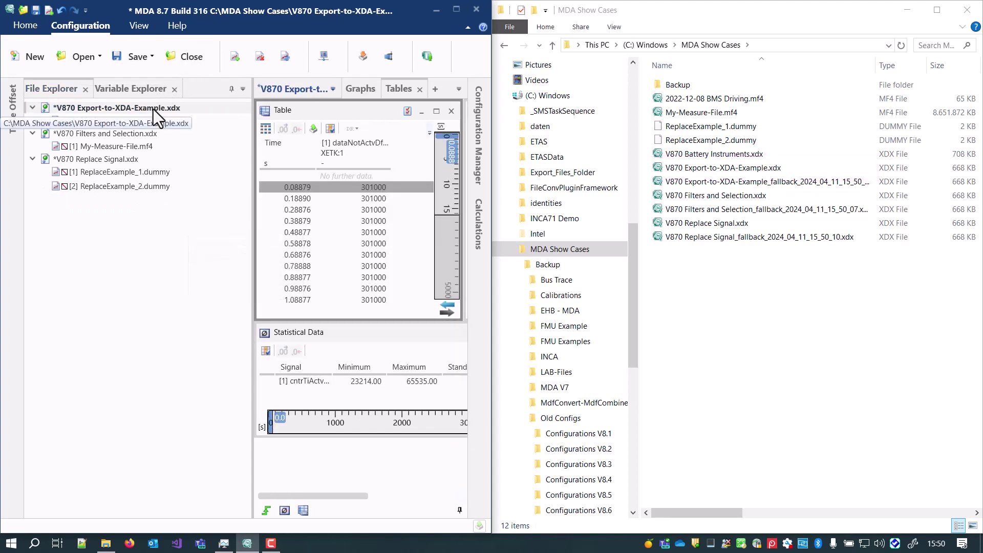
Close Export-to-XDA-Example with Save & Close.
{"action": "left_click", "coordinate": [153, 110]}
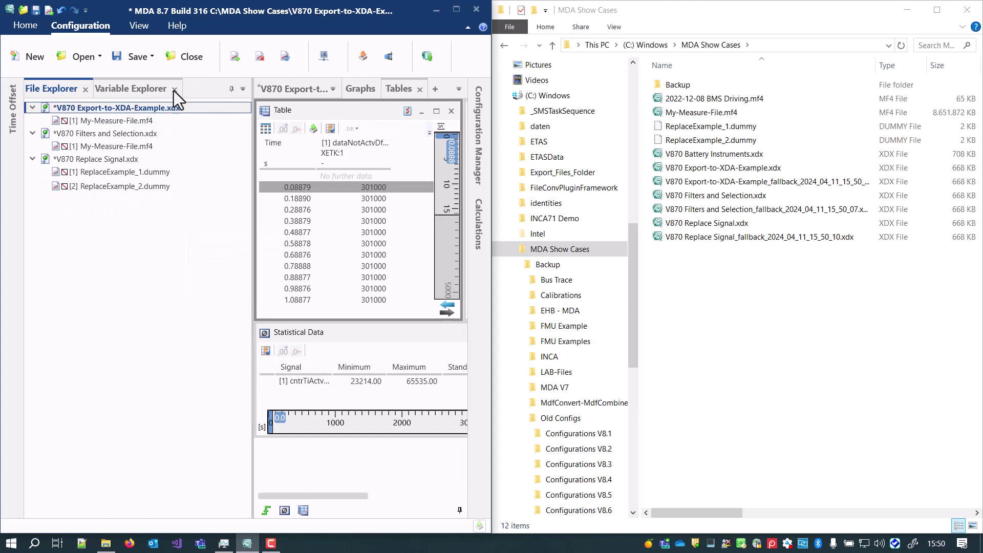
{"action": "left_click", "coordinate": [197, 61]}
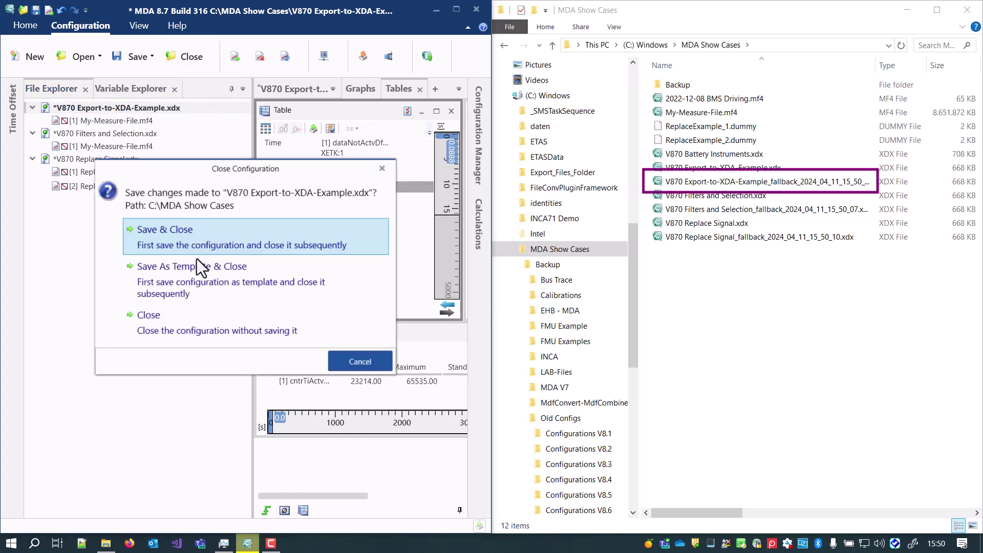
{"action": "left_click", "coordinate": [204, 324]}
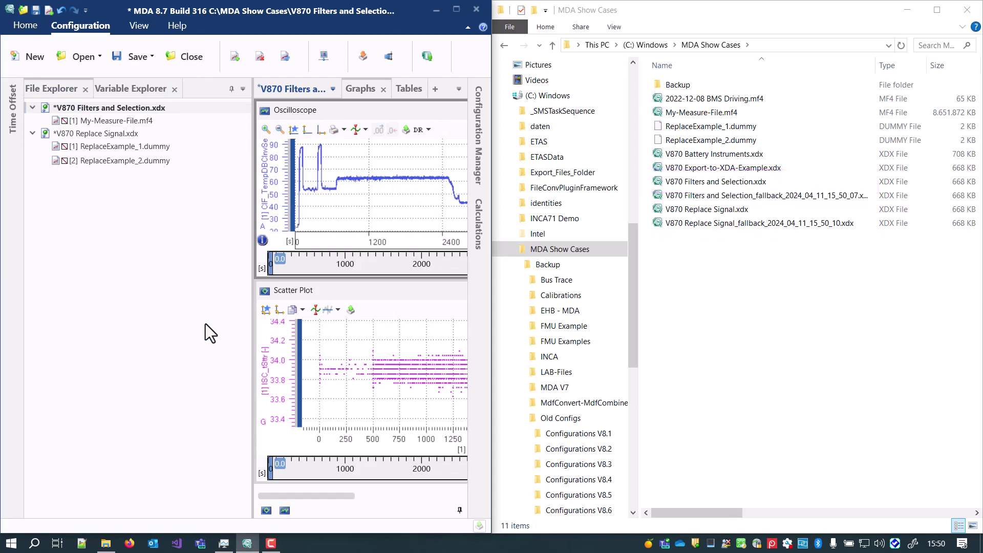
End the ETAS MDA 8.7 task, relaunch MDA 8.7.0 from the desktop, and close Task Manager.
{"action": "left_click", "coordinate": [223, 543]}
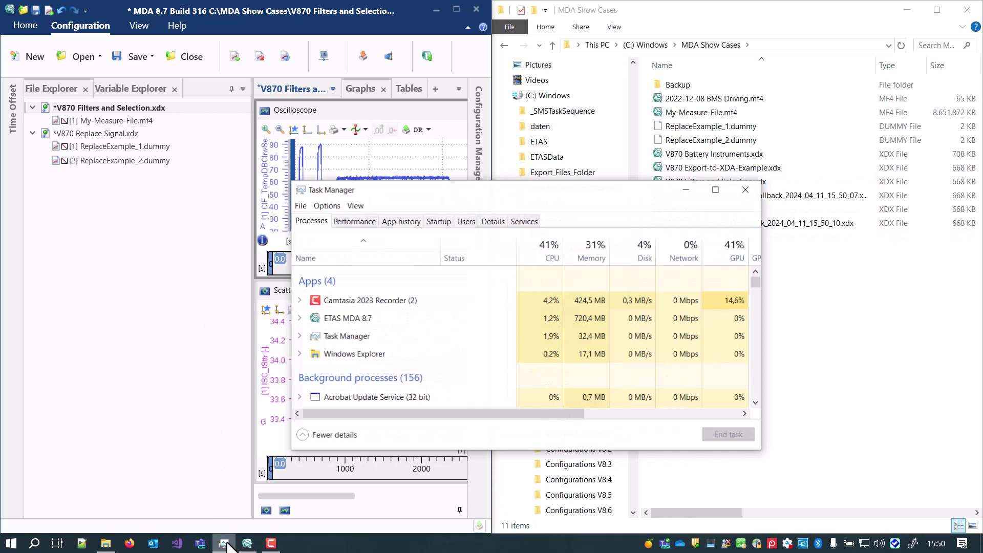
{"action": "left_click", "coordinate": [375, 319]}
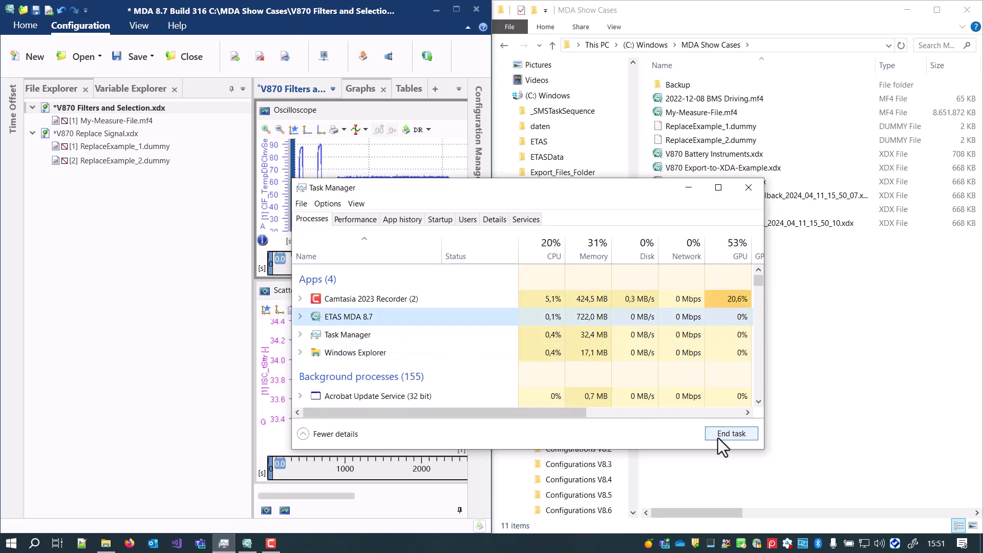
{"action": "left_click", "coordinate": [730, 434]}
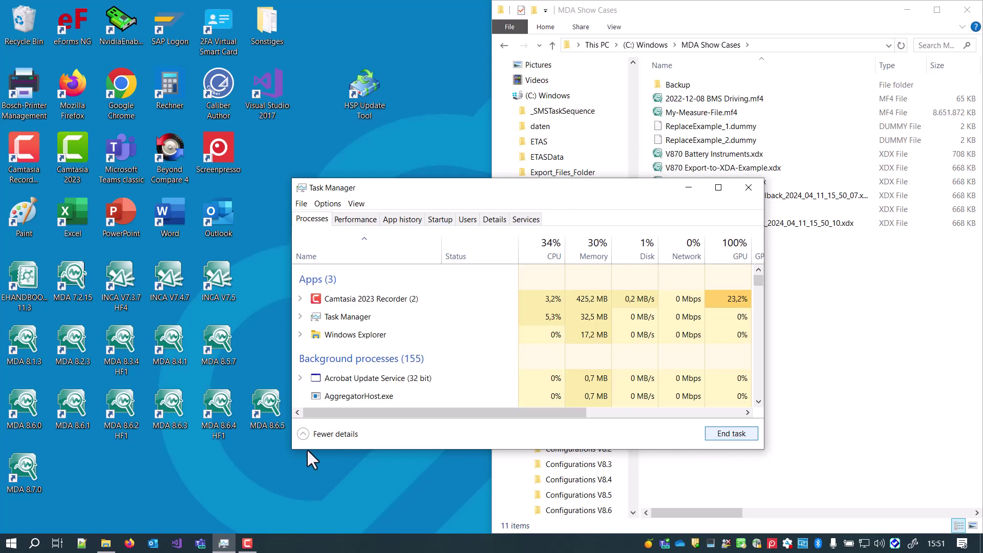
{"action": "double_click", "coordinate": [26, 470]}
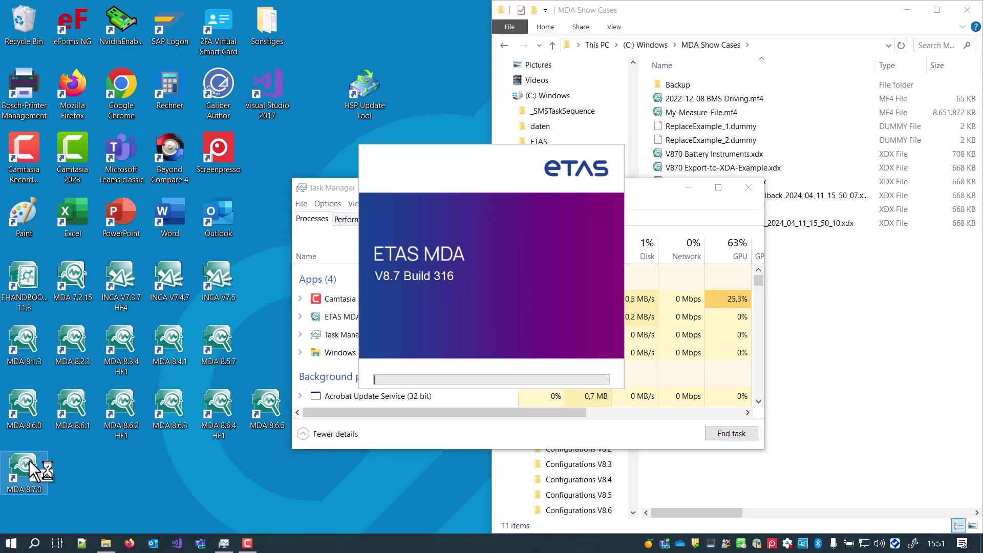
{"action": "left_click", "coordinate": [749, 187]}
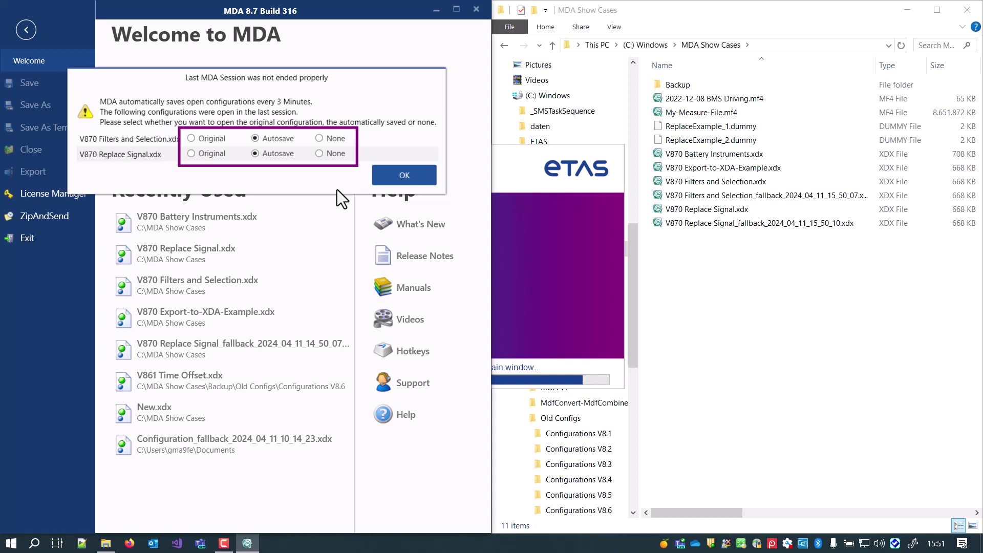
Set Filters and Selection recovery to None, keep Replace Signal on Autosave, and confirm.
{"action": "left_click", "coordinate": [318, 138]}
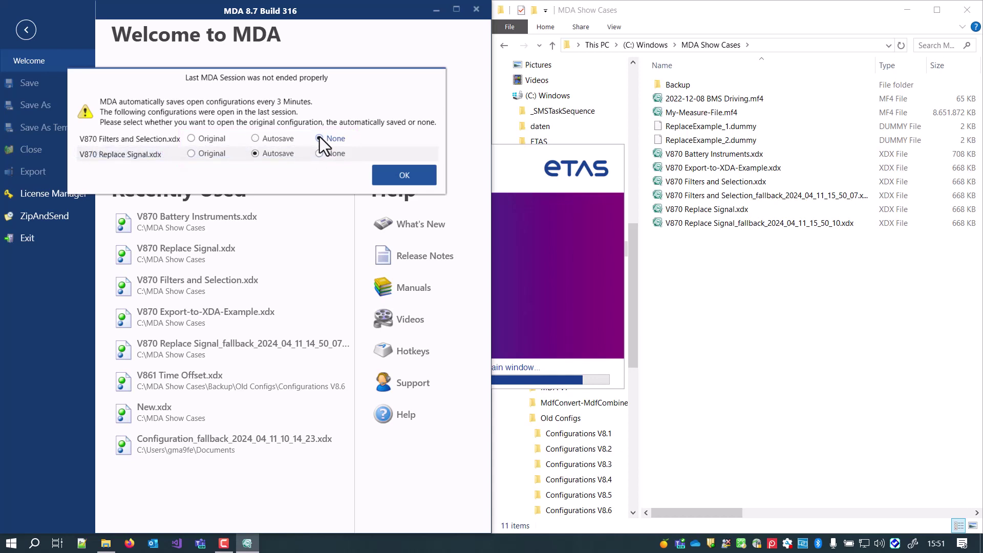
{"action": "left_click", "coordinate": [391, 175]}
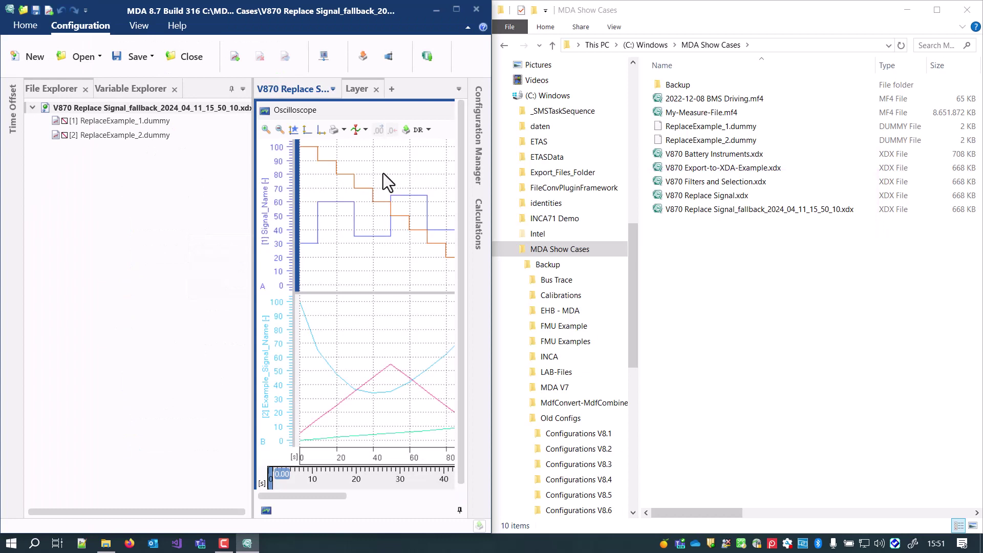
Maximize MDA and save the configuration as NewlySavedConfig.
{"action": "left_click", "coordinate": [455, 11]}
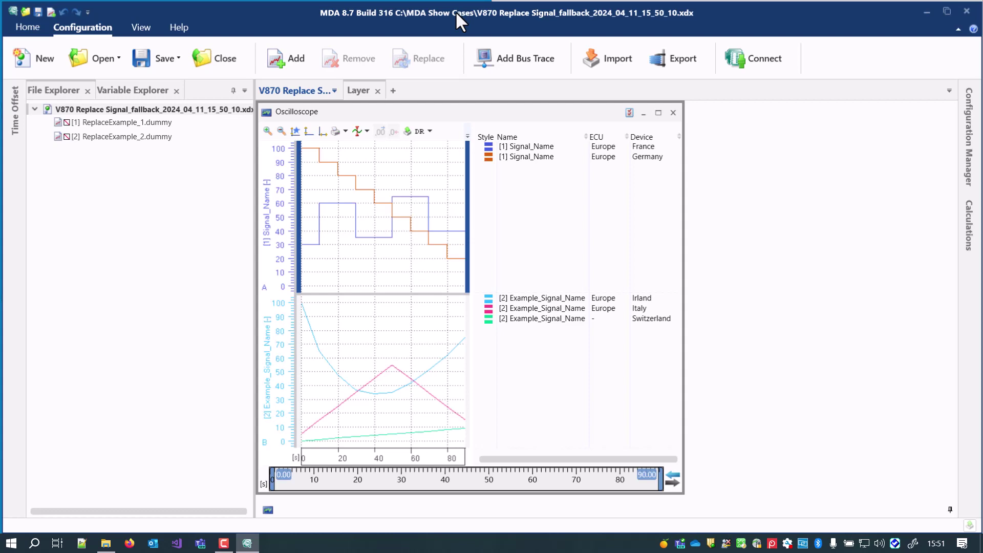
{"action": "left_click", "coordinate": [166, 59]}
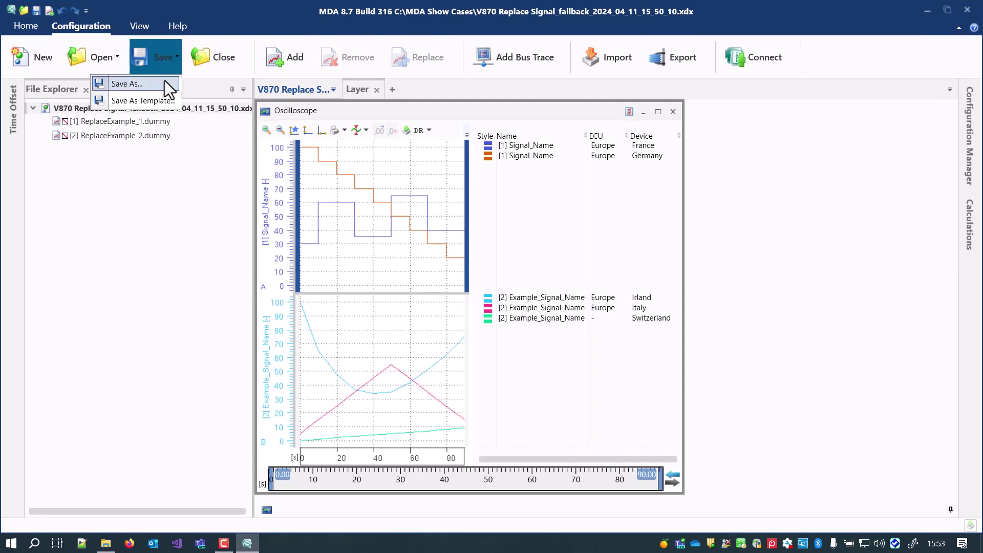
{"action": "left_click", "coordinate": [164, 80]}
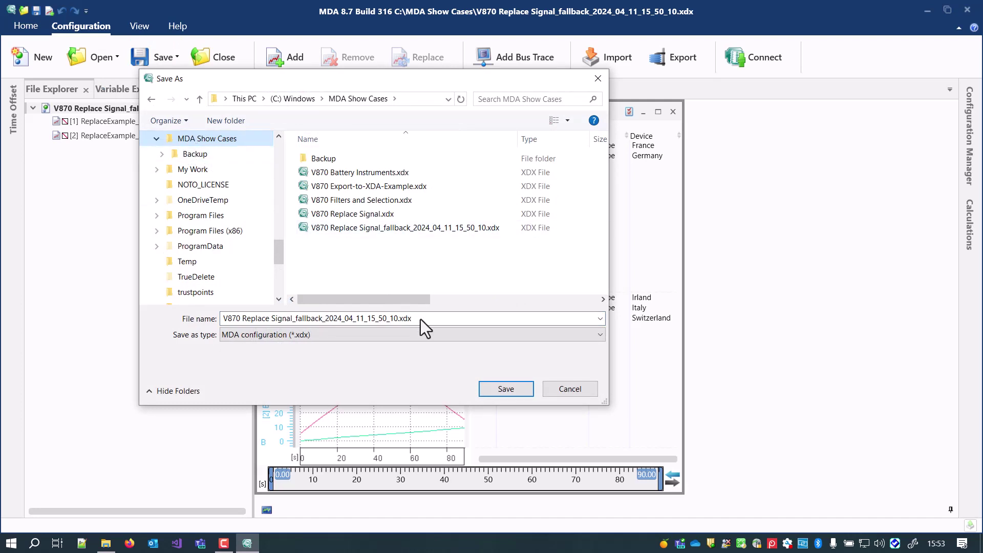
{"action": "left_click", "coordinate": [425, 319]}
{"action": "type", "text": "NewlySaved"}
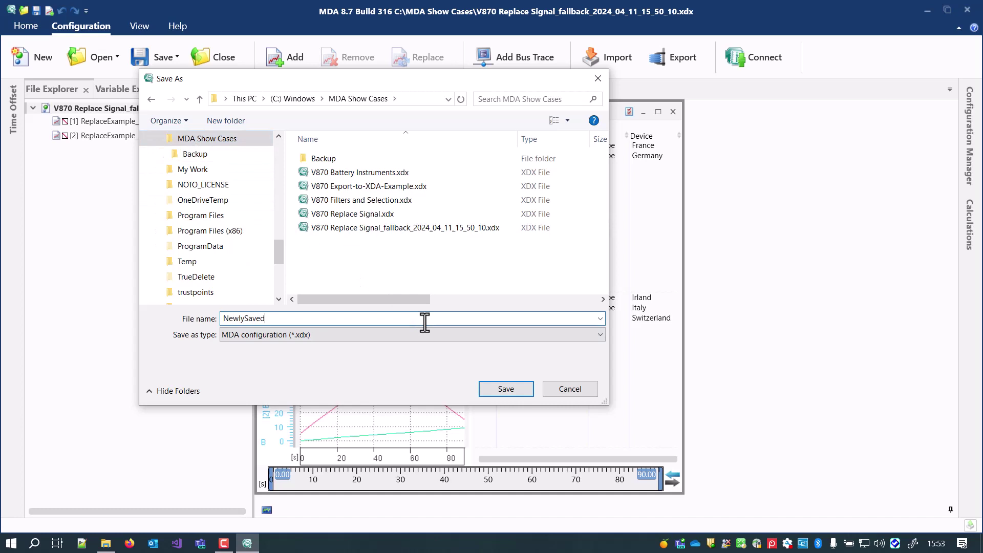
{"action": "type", "text": "Config"}
{"action": "left_click", "coordinate": [505, 389]}
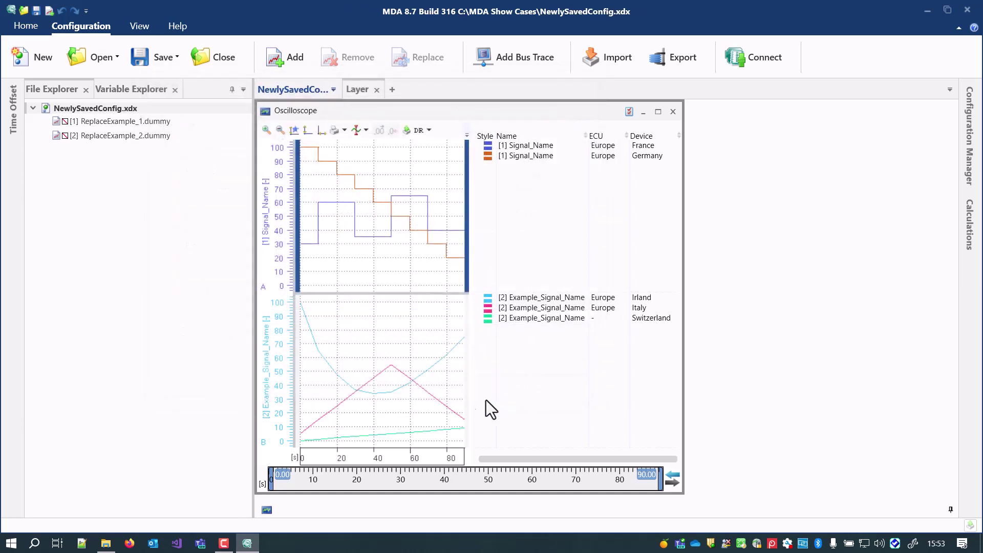
Delete the leftover Replace Signal fallback .xdx file from the MDA Show Cases folder.
{"action": "left_click", "coordinate": [108, 543]}
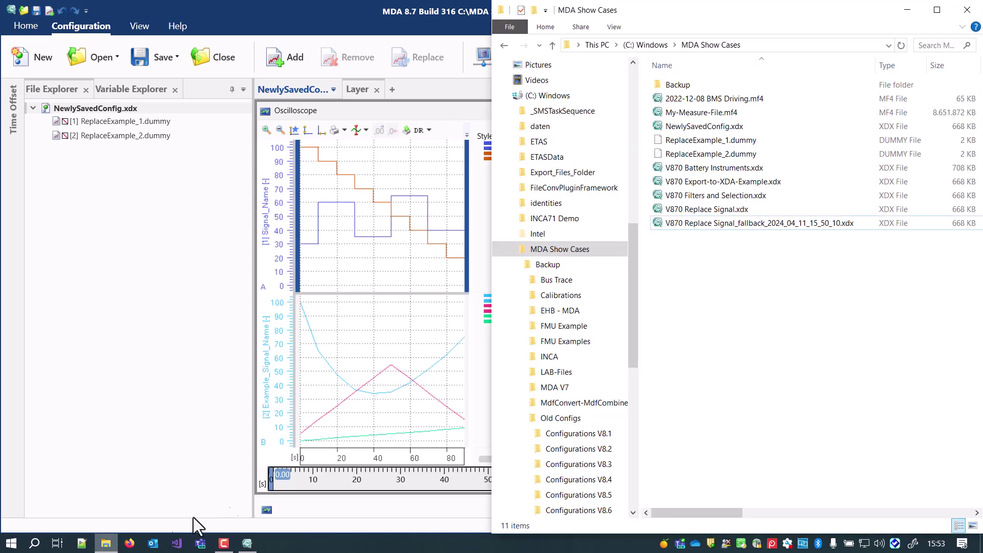
{"action": "left_click", "coordinate": [743, 228]}
{"action": "key", "text": "Delete"}
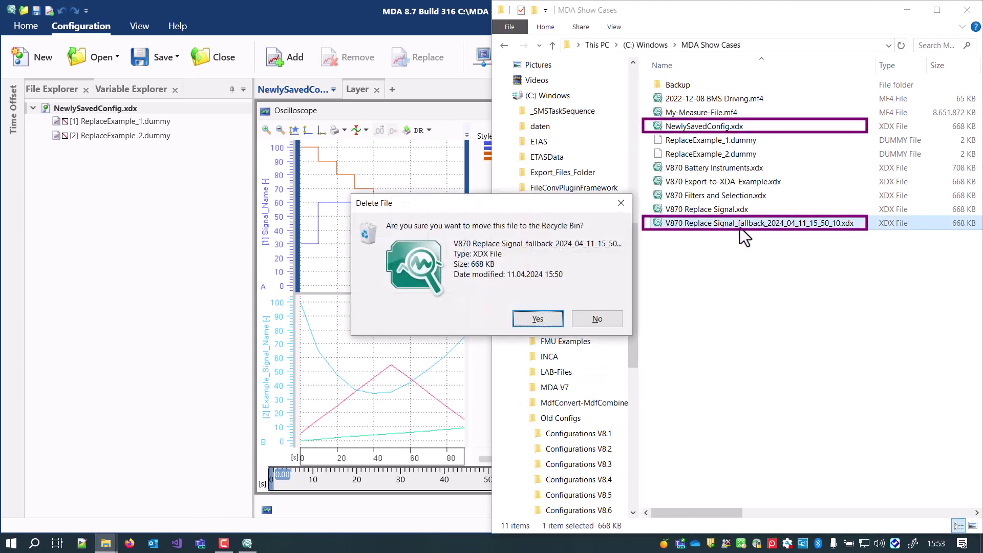
{"action": "left_click", "coordinate": [538, 318]}
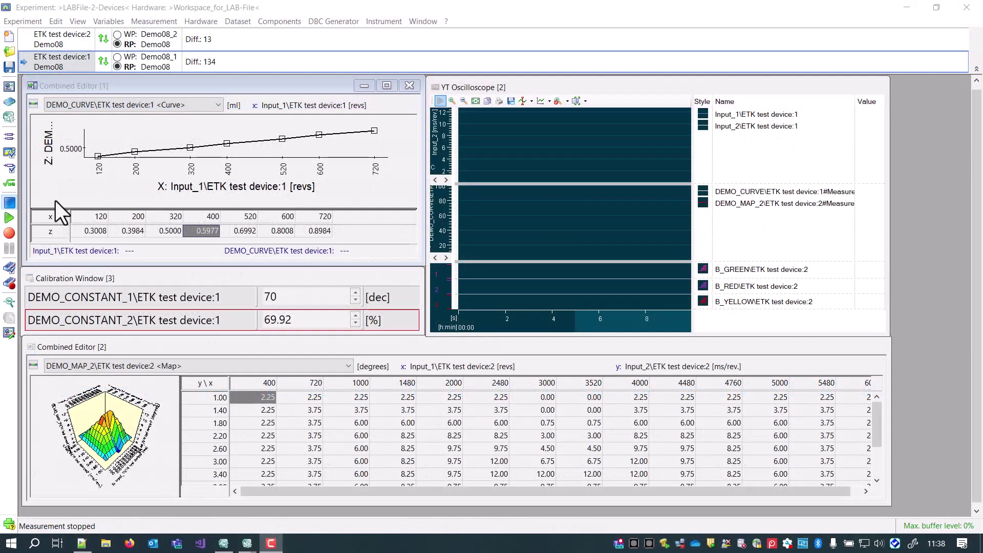
Record and save a short INCA measurement, then load it into MDA 8.7 (16 variables).
{"action": "left_click", "coordinate": [11, 234]}
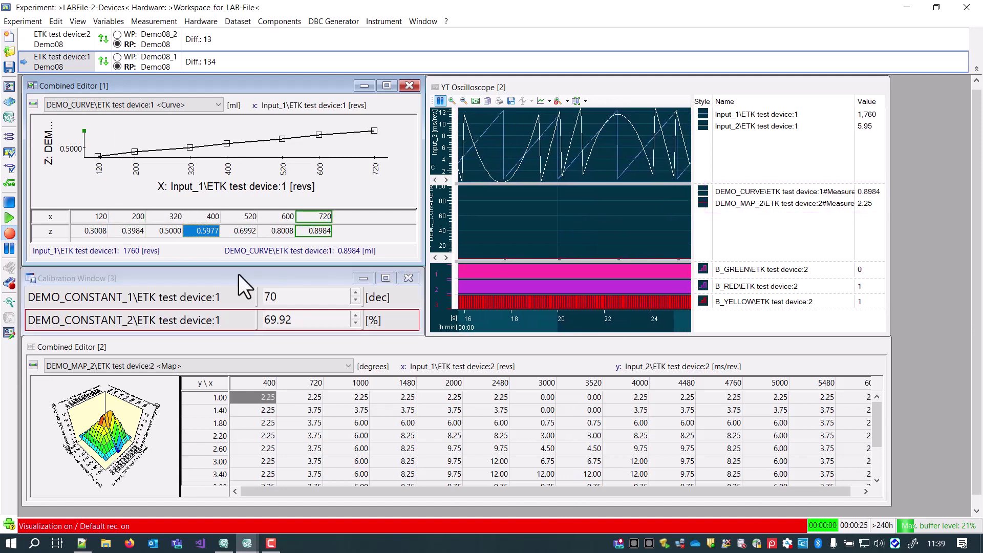
{"action": "left_click", "coordinate": [14, 203]}
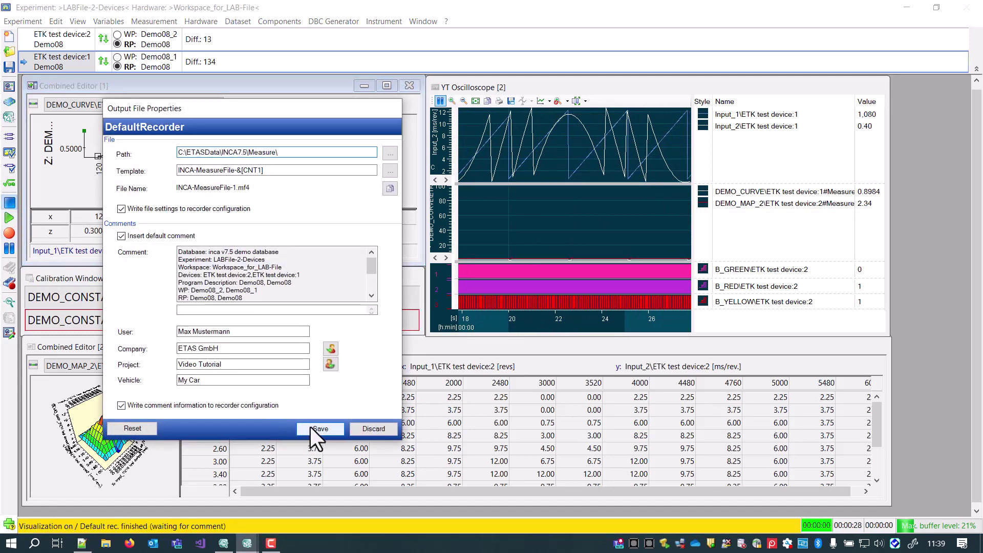
{"action": "left_click", "coordinate": [320, 428]}
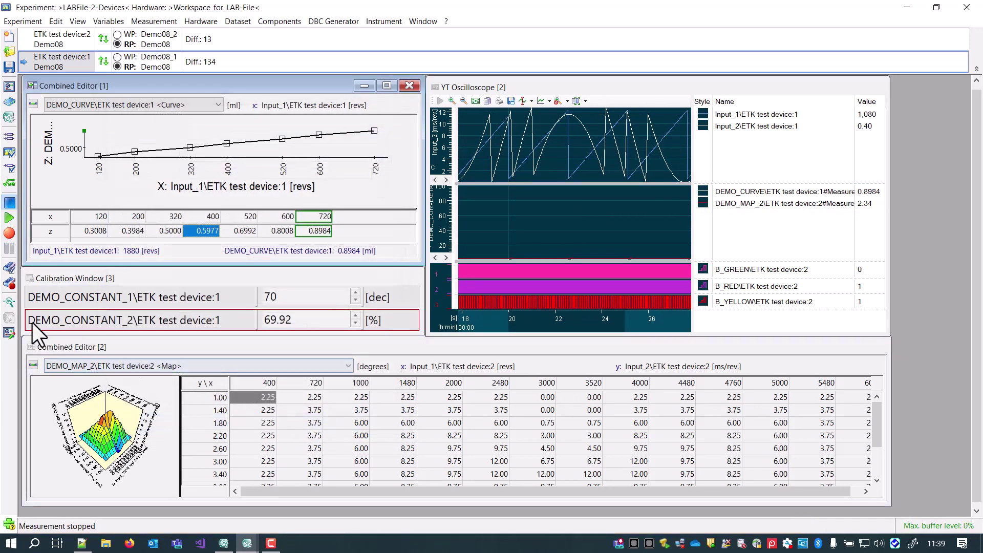
{"action": "left_click", "coordinate": [13, 303]}
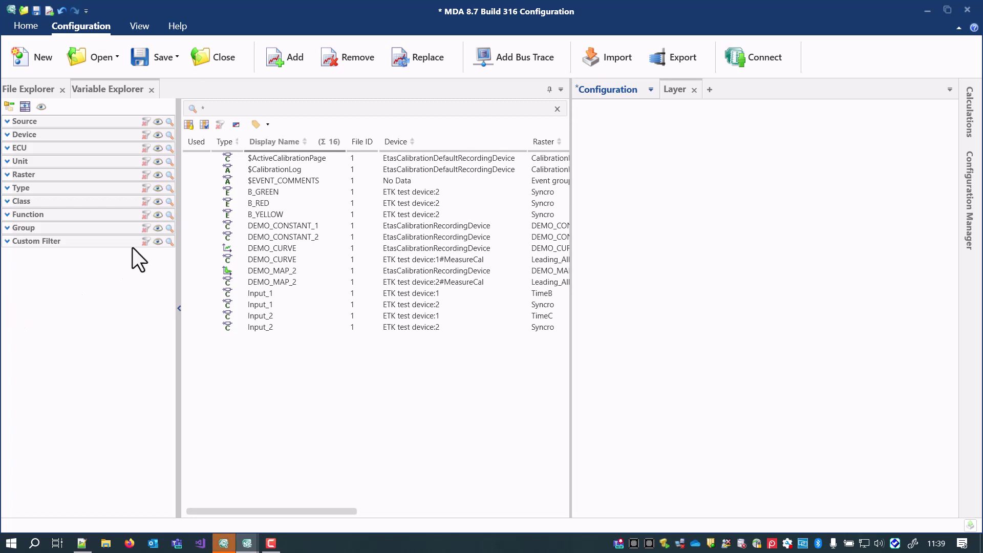
Select the 13 signals from B_GREEN to Input_2 for measure data export.
{"action": "left_click", "coordinate": [240, 190]}
{"action": "left_click", "coordinate": [271, 327], "text": "shift"}
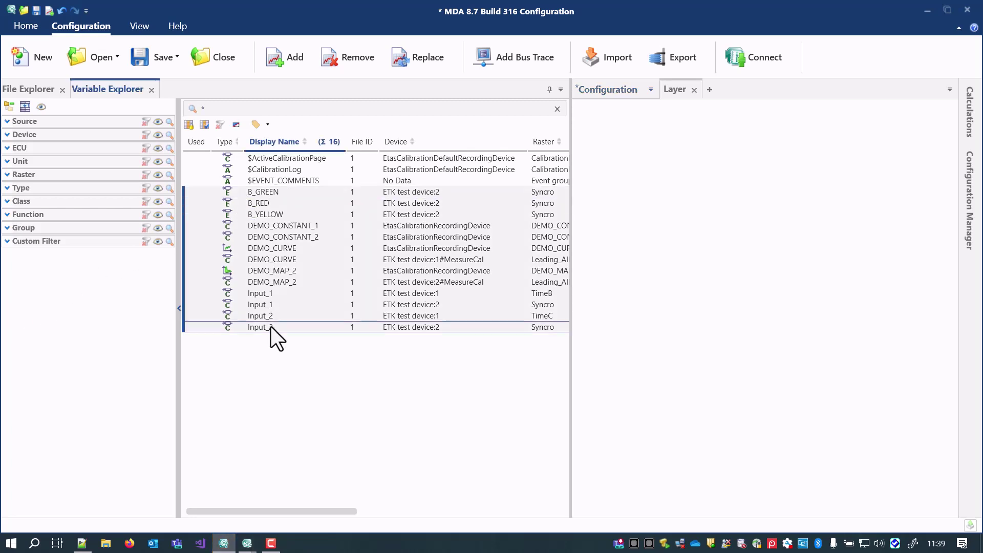
{"action": "right_click", "coordinate": [271, 326]}
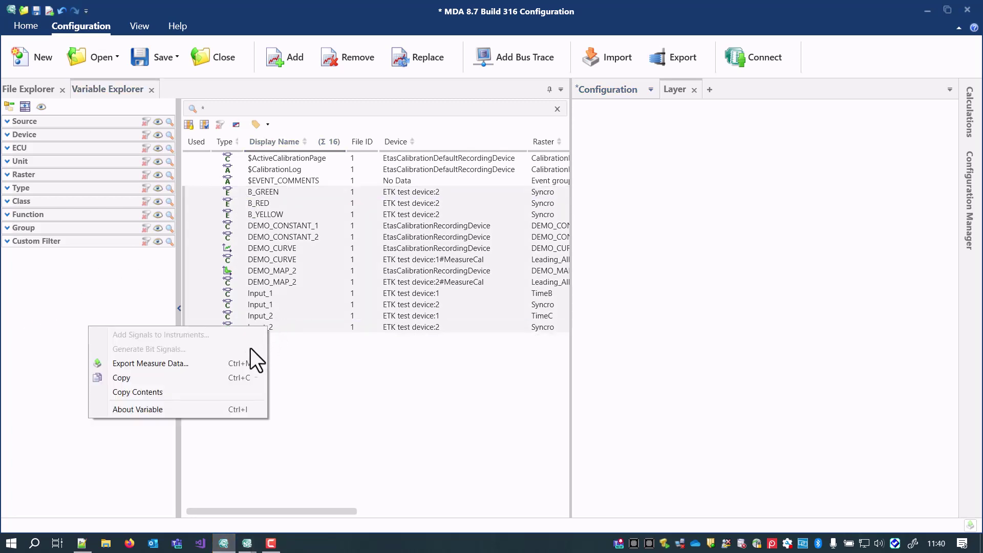
{"action": "left_click", "coordinate": [241, 361]}
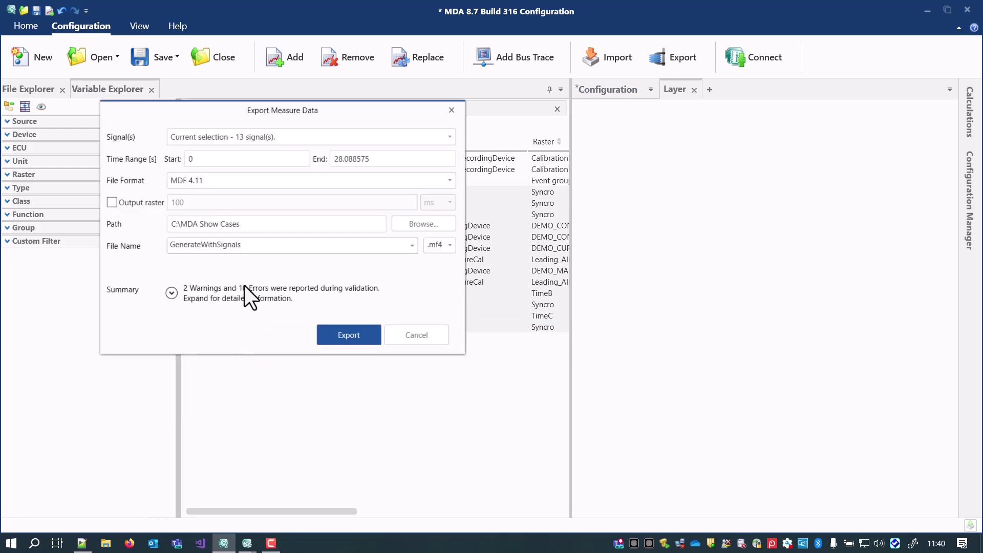
Export the signals as LabFile 1.3 named LAB-1.3 into C:\MDA Show Cases.
{"action": "left_click", "coordinate": [250, 187]}
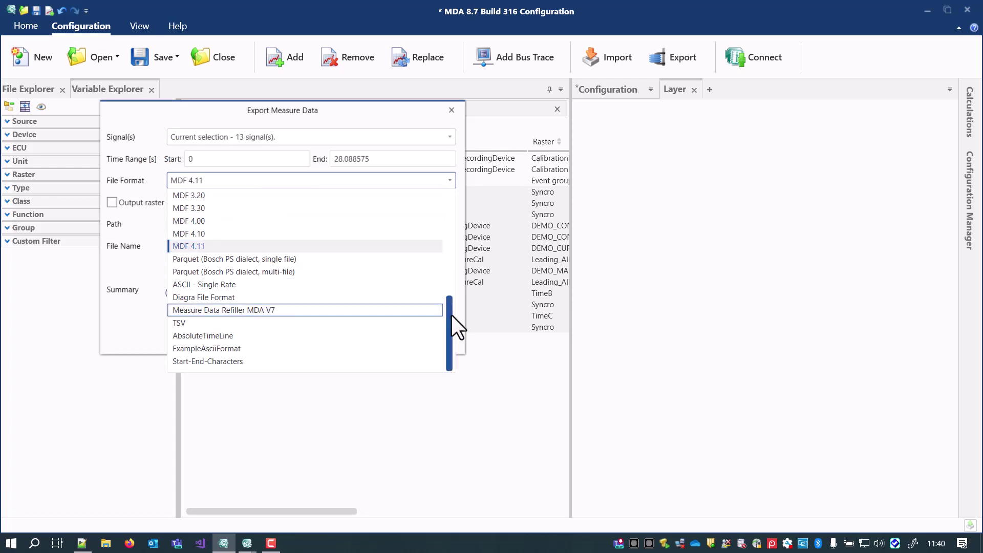
{"action": "left_click_drag", "start_coordinate": [450, 315], "coordinate": [451, 204]}
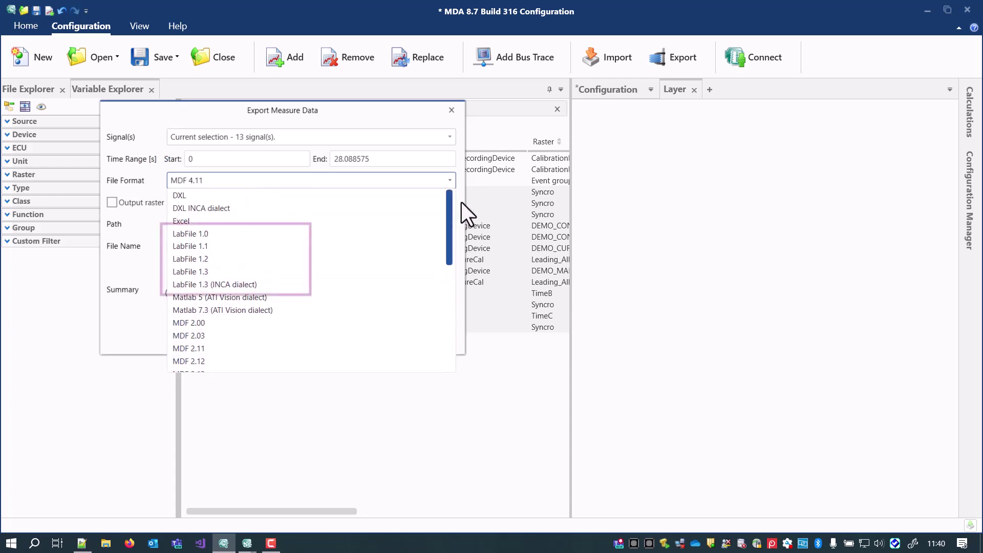
{"action": "left_click", "coordinate": [216, 269]}
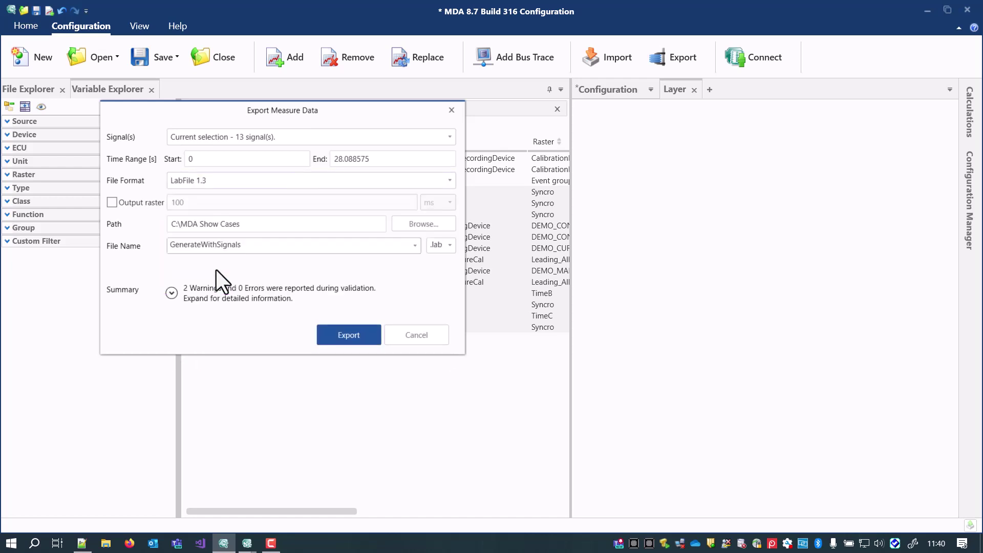
{"action": "double_click", "coordinate": [251, 245]}
{"action": "left_click", "coordinate": [416, 246]}
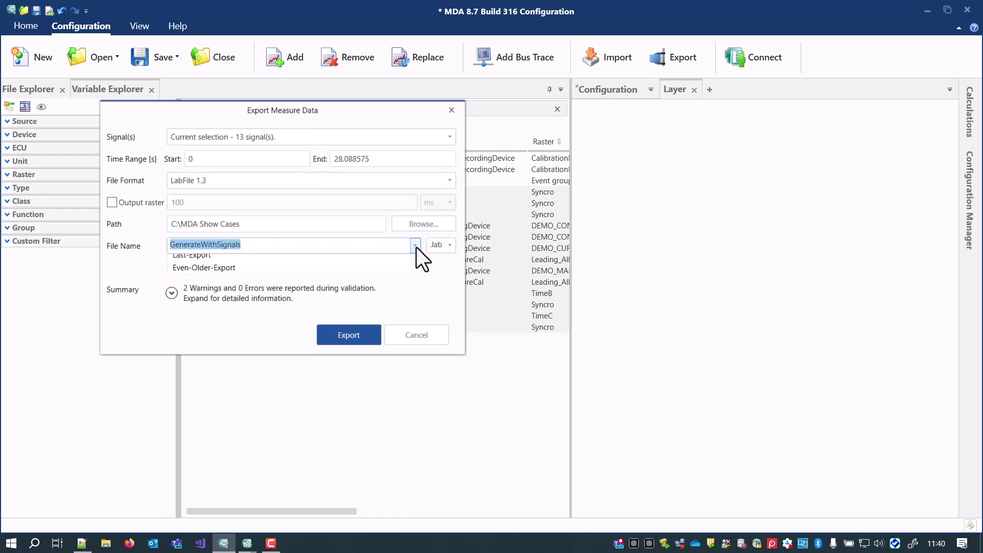
{"action": "left_click", "coordinate": [344, 287]}
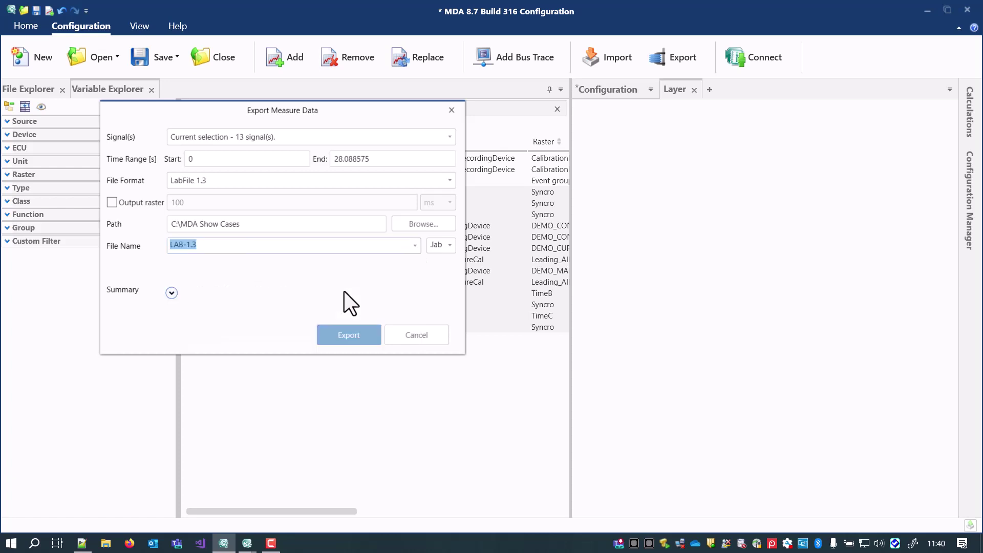
{"action": "left_click", "coordinate": [360, 331]}
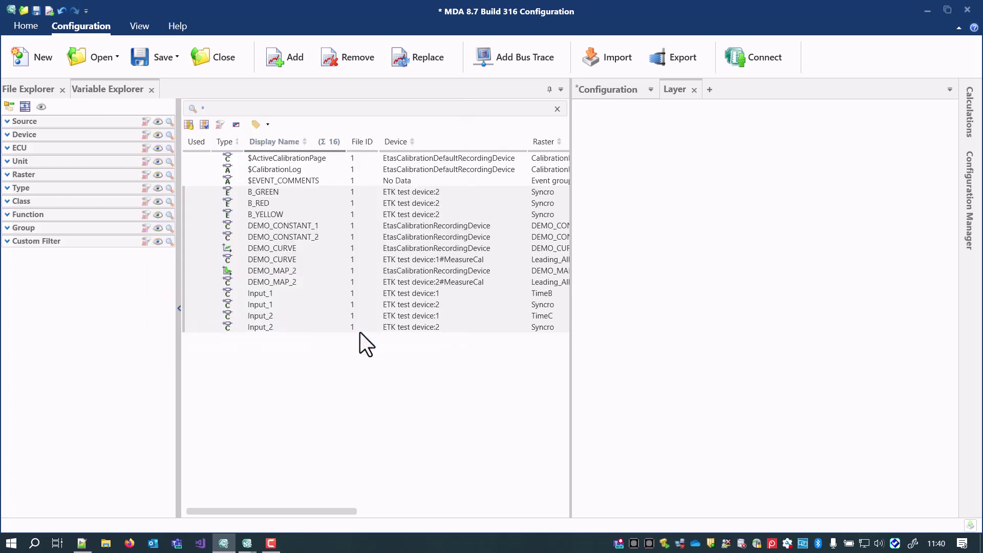
Re-export the 13 selected signals in LabFile 1.3 (INCA dialect) format as LAB-1.3-INCA.
{"action": "right_click", "coordinate": [322, 274]}
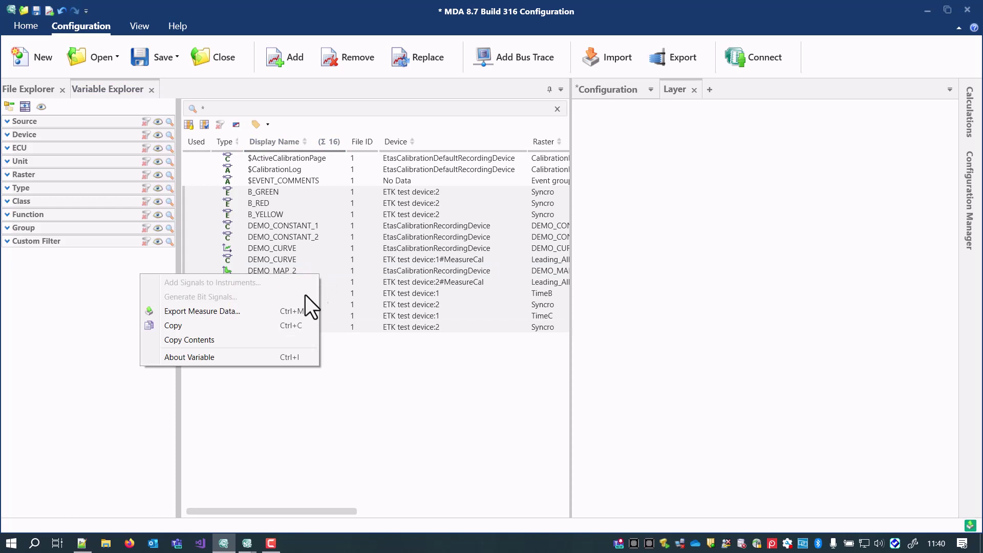
{"action": "left_click", "coordinate": [288, 309]}
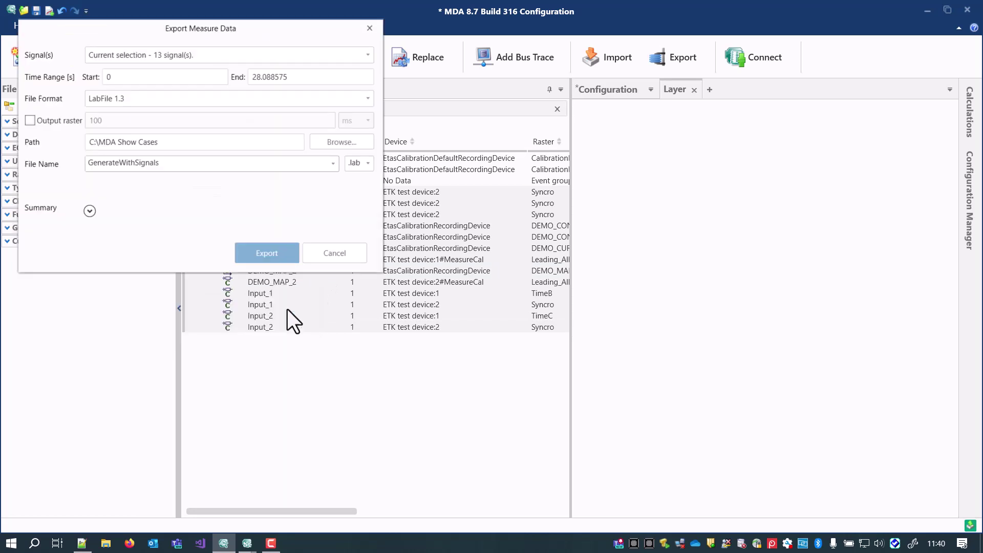
{"action": "left_click", "coordinate": [365, 99]}
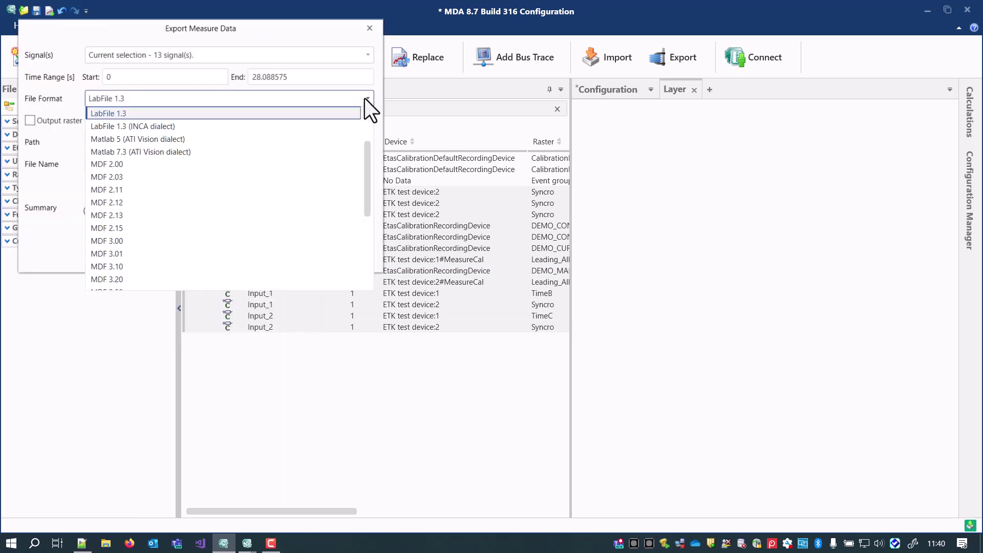
{"action": "left_click", "coordinate": [355, 126]}
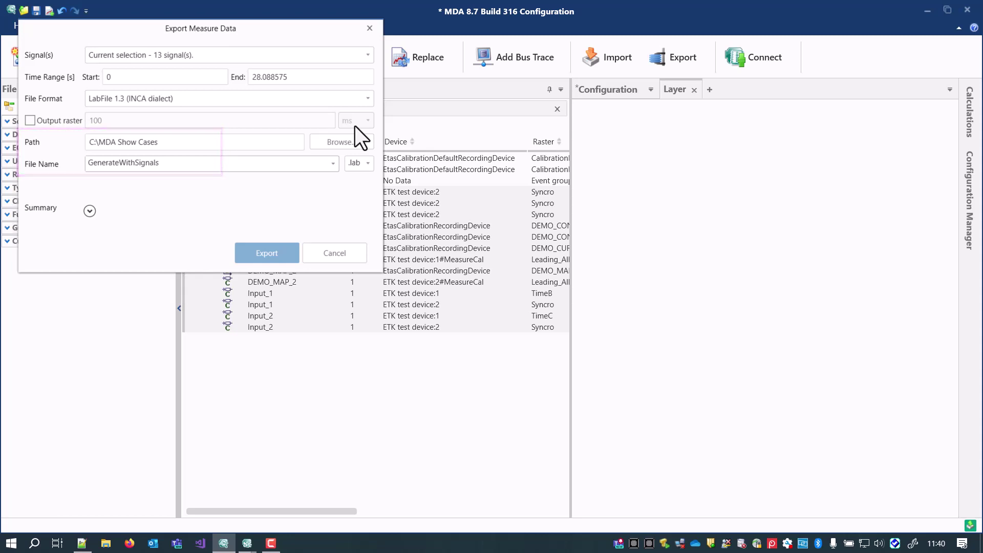
{"action": "left_click", "coordinate": [332, 162]}
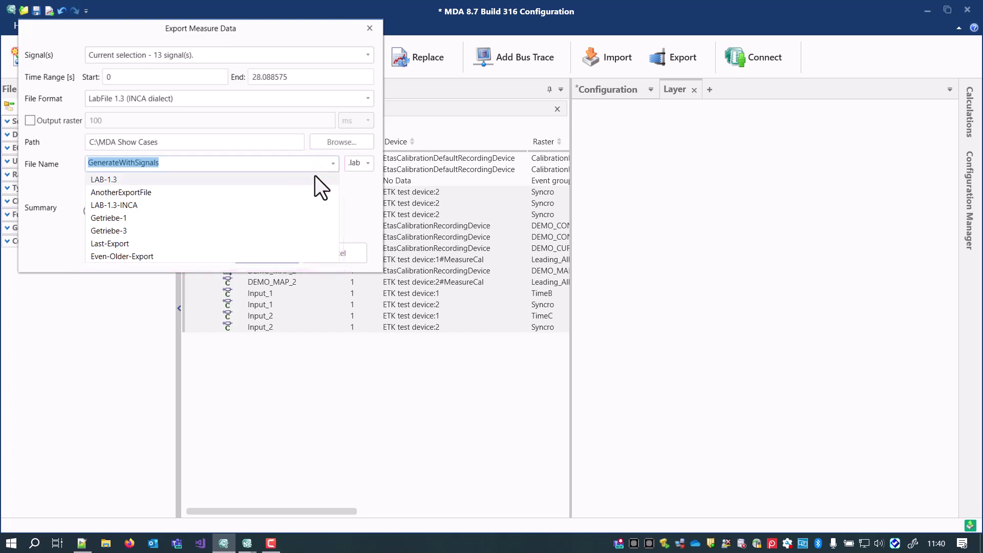
{"action": "left_click", "coordinate": [277, 206]}
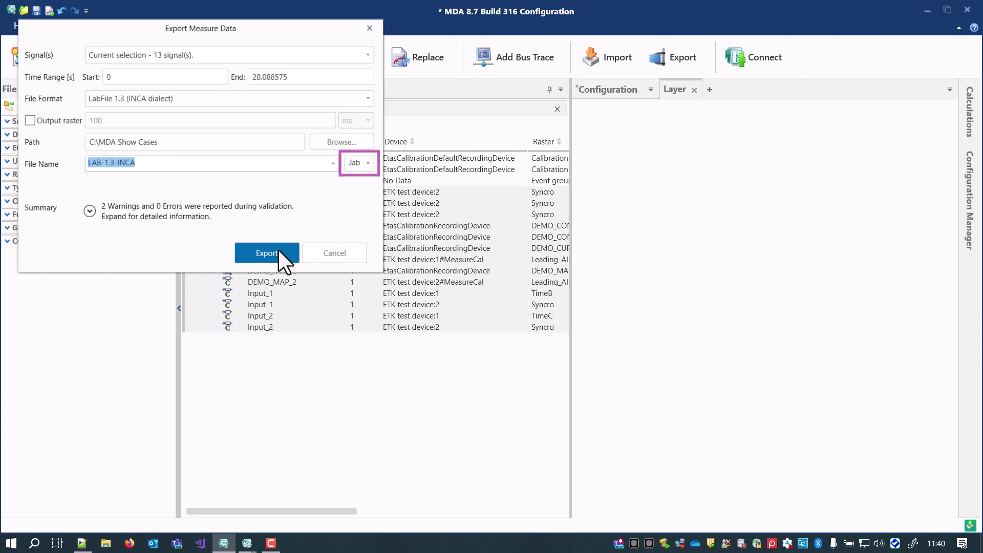
{"action": "left_click", "coordinate": [268, 252]}
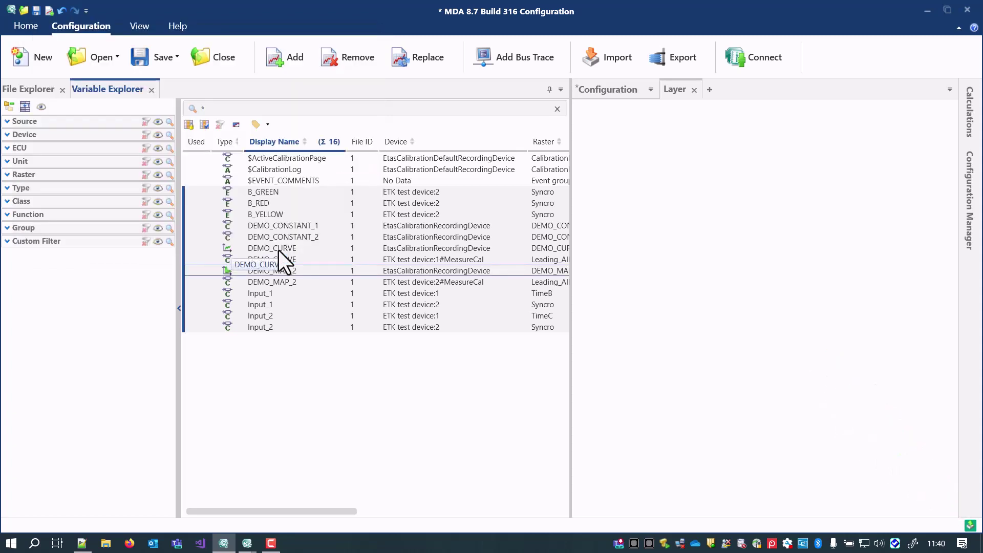
Add LAB-1.3.lab to INCA's Variable Selection, which brings in only 7 variables.
{"action": "left_click", "coordinate": [247, 543]}
{"action": "left_click", "coordinate": [375, 495]}
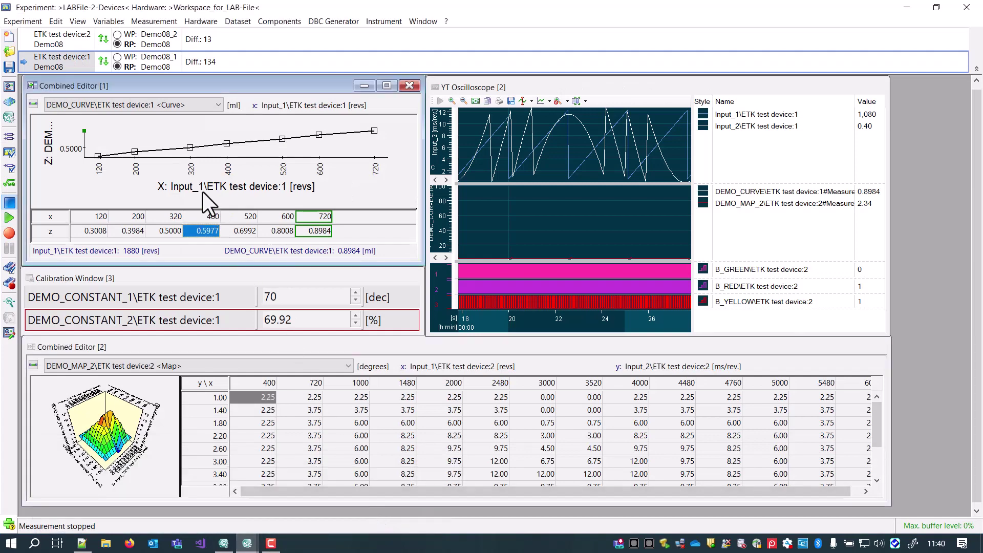
{"action": "left_click", "coordinate": [108, 25]}
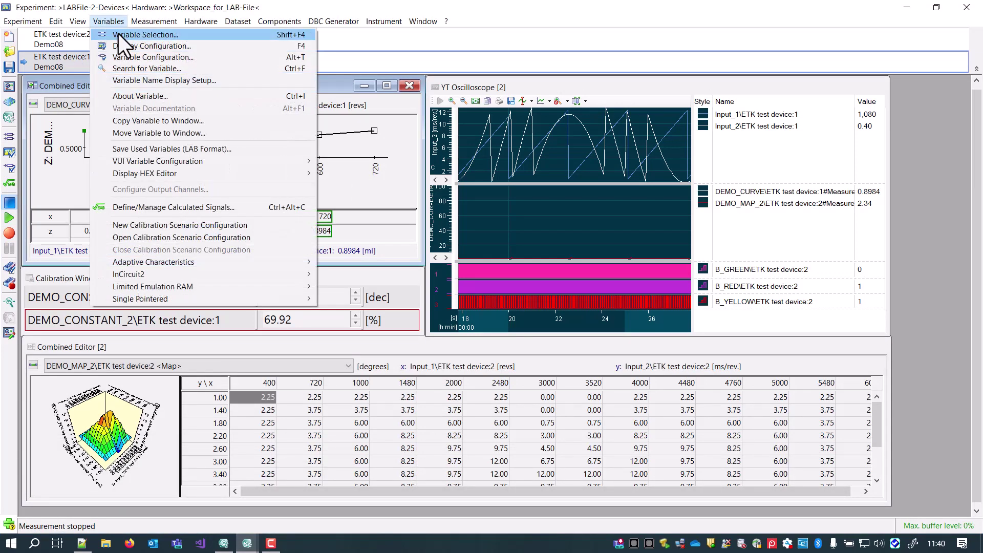
{"action": "left_click", "coordinate": [118, 35]}
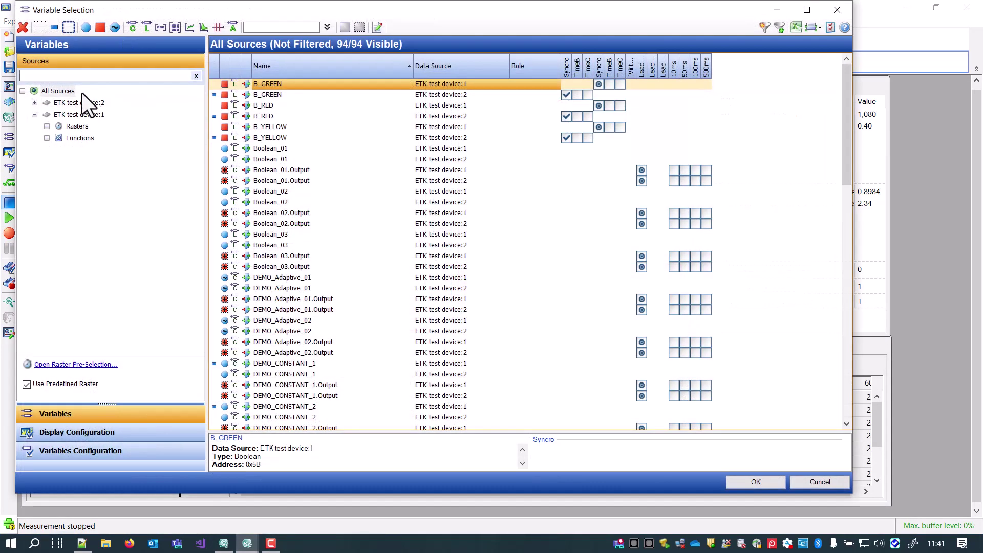
{"action": "right_click", "coordinate": [73, 94]}
{"action": "left_click", "coordinate": [100, 97]}
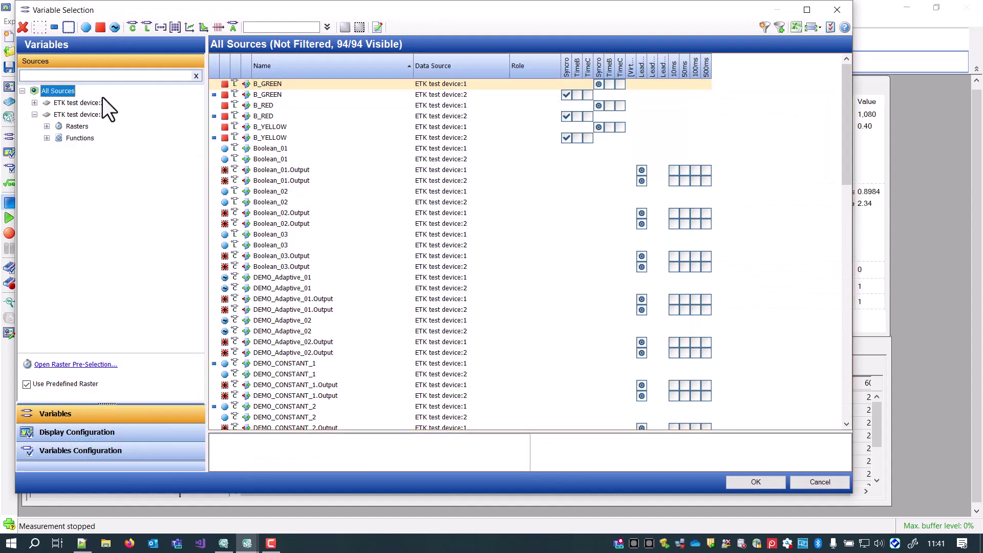
{"action": "left_click", "coordinate": [222, 136]}
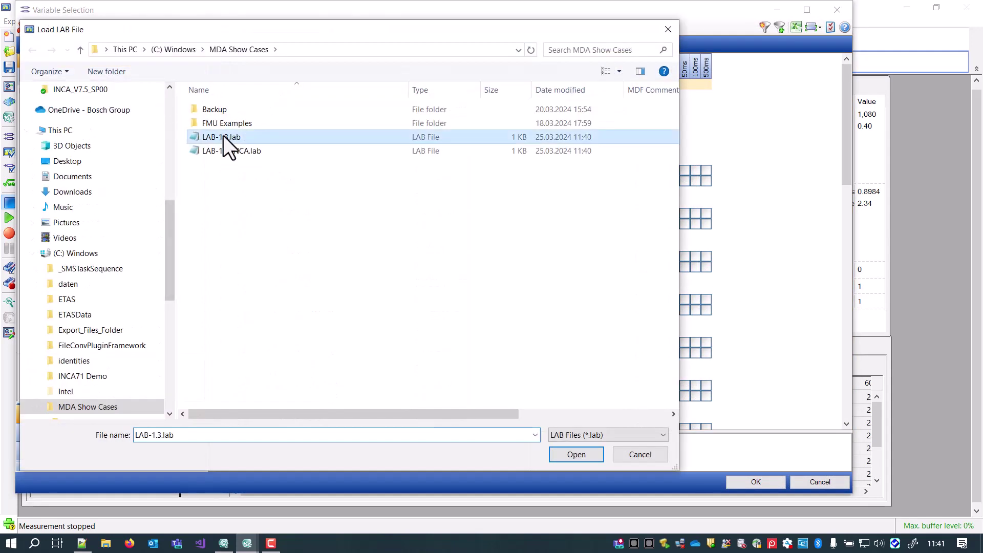
{"action": "left_click", "coordinate": [572, 454]}
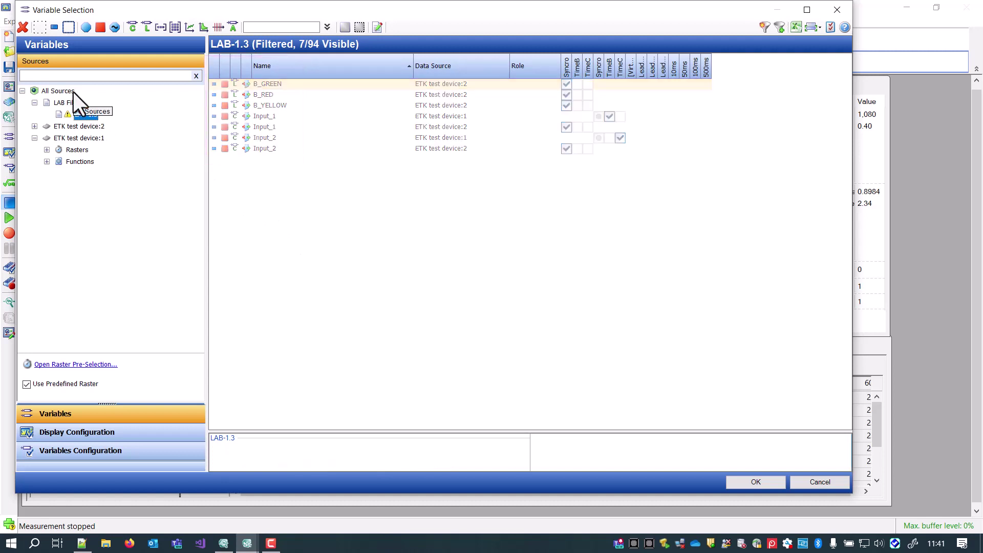
Add LAB-1.3-INCA.lab from All Sources, bringing in all 13 variables.
{"action": "left_click", "coordinate": [58, 90]}
{"action": "left_click", "coordinate": [54, 28]}
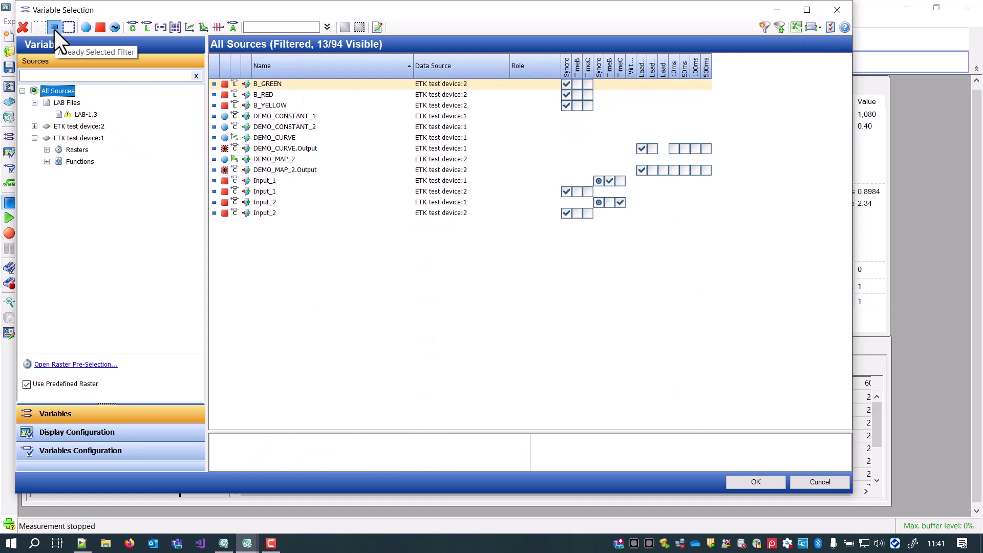
{"action": "right_click", "coordinate": [64, 90]}
{"action": "left_click", "coordinate": [107, 95]}
{"action": "left_click", "coordinate": [231, 150]}
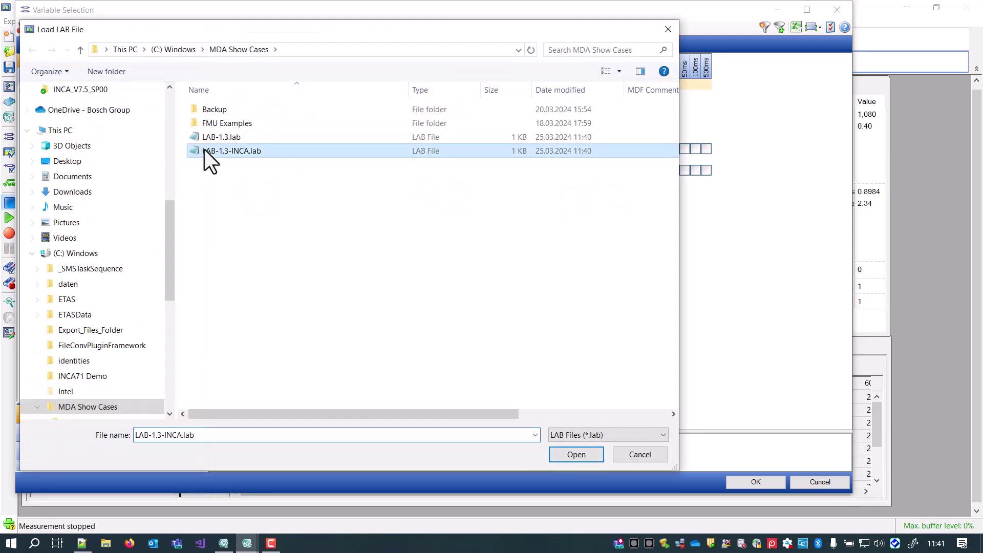
{"action": "left_click", "coordinate": [588, 454]}
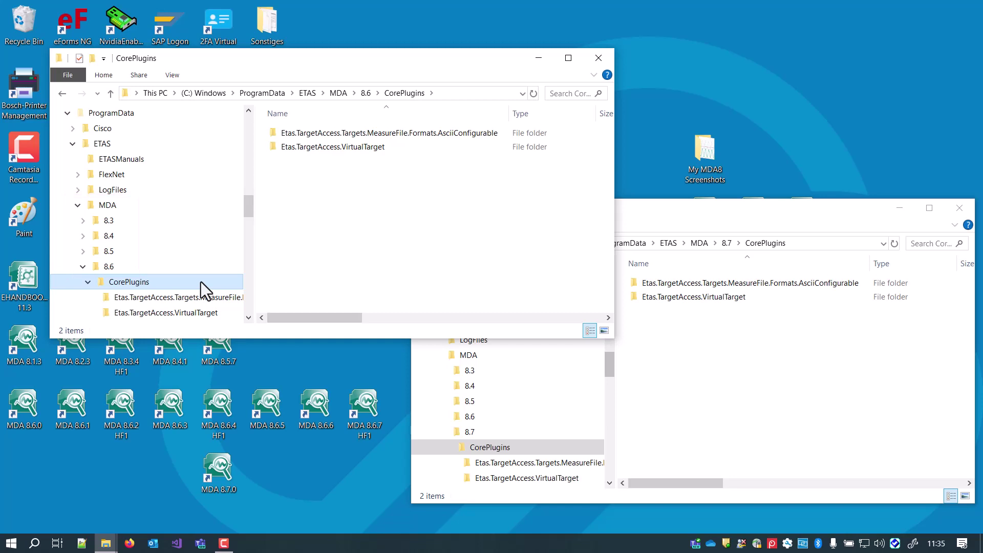
Compare the 8.6 and 8.7 AsciiConfigurable and VirtualTarget plugin folders, then launch MDA 8.7.
{"action": "left_click", "coordinate": [176, 297]}
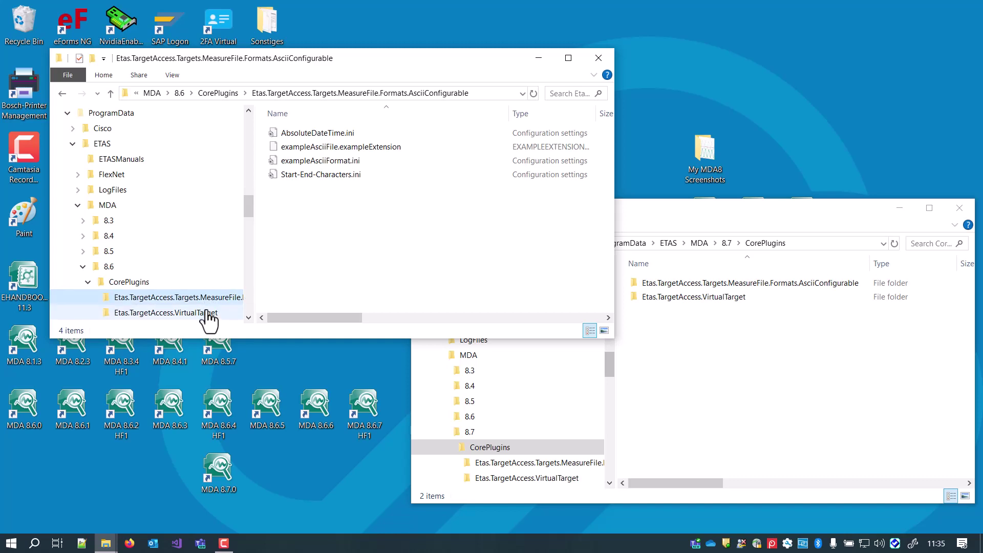
{"action": "left_click", "coordinate": [165, 312]}
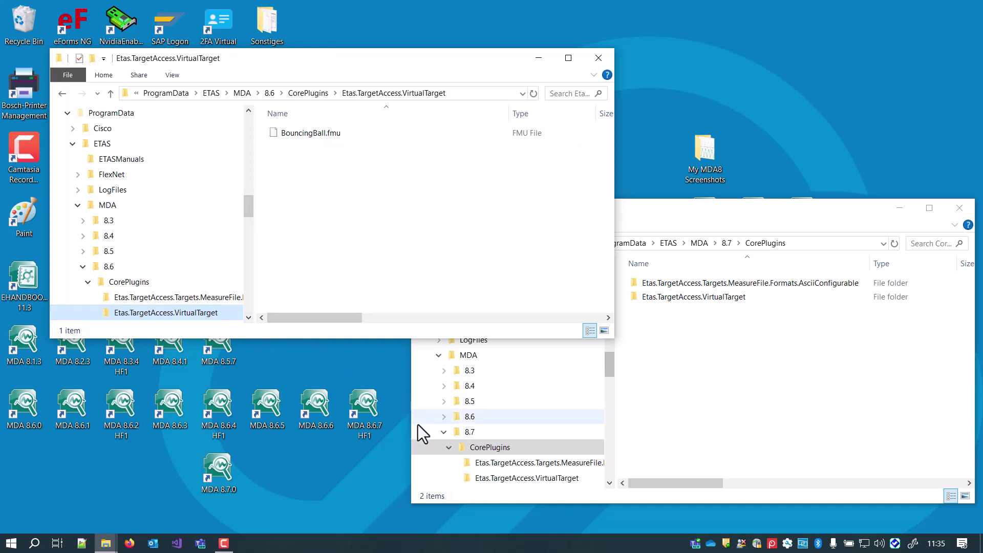
{"action": "left_click", "coordinate": [428, 449]}
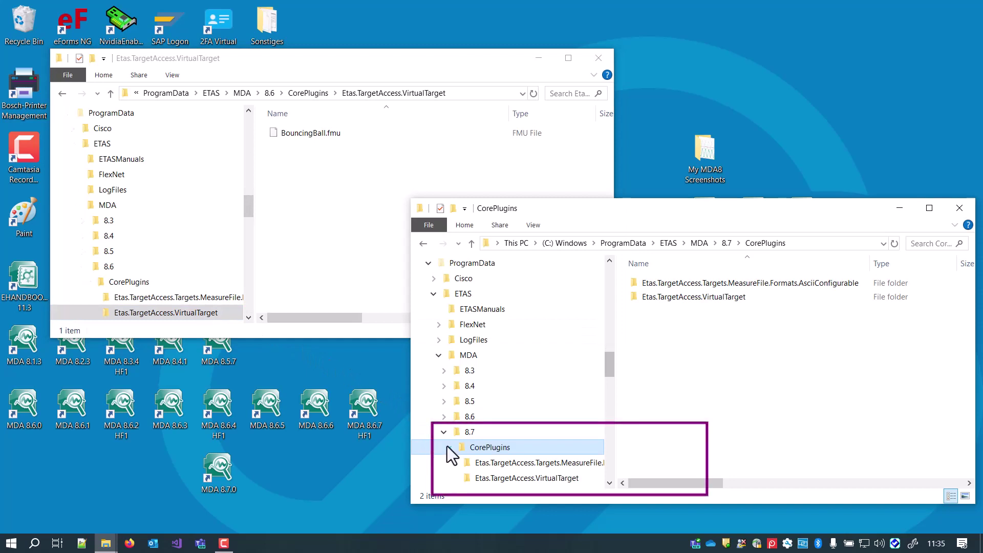
{"action": "left_click", "coordinate": [506, 463]}
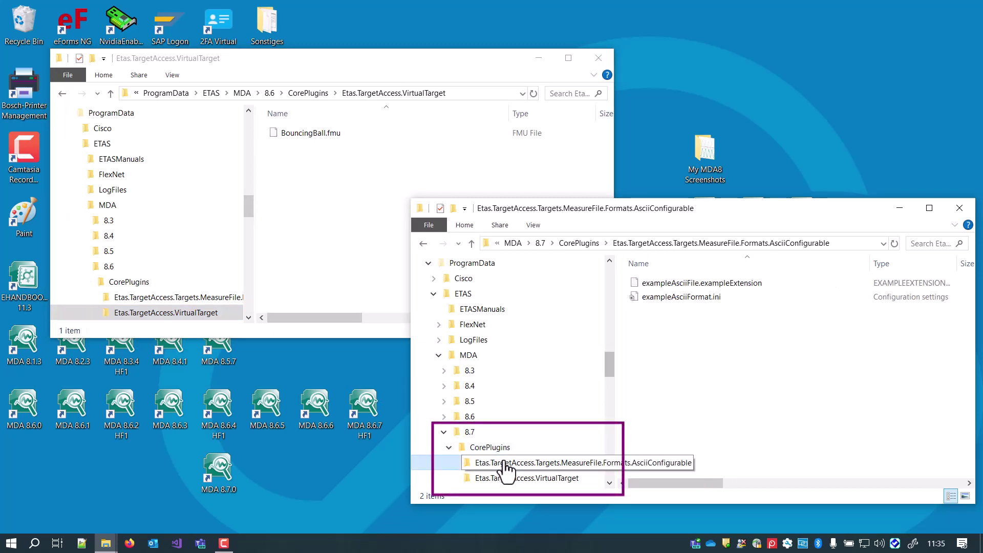
{"action": "left_click", "coordinate": [527, 478]}
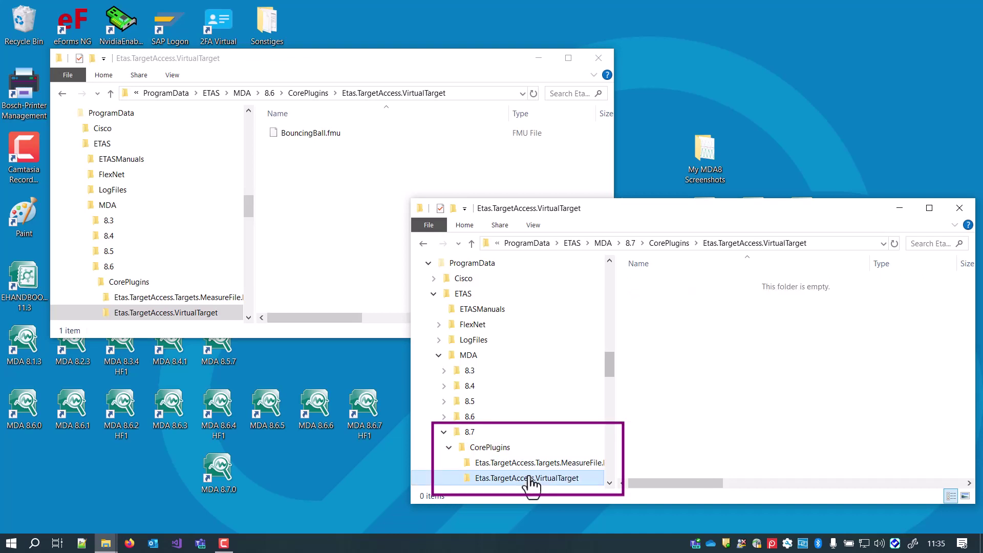
{"action": "double_click", "coordinate": [220, 466]}
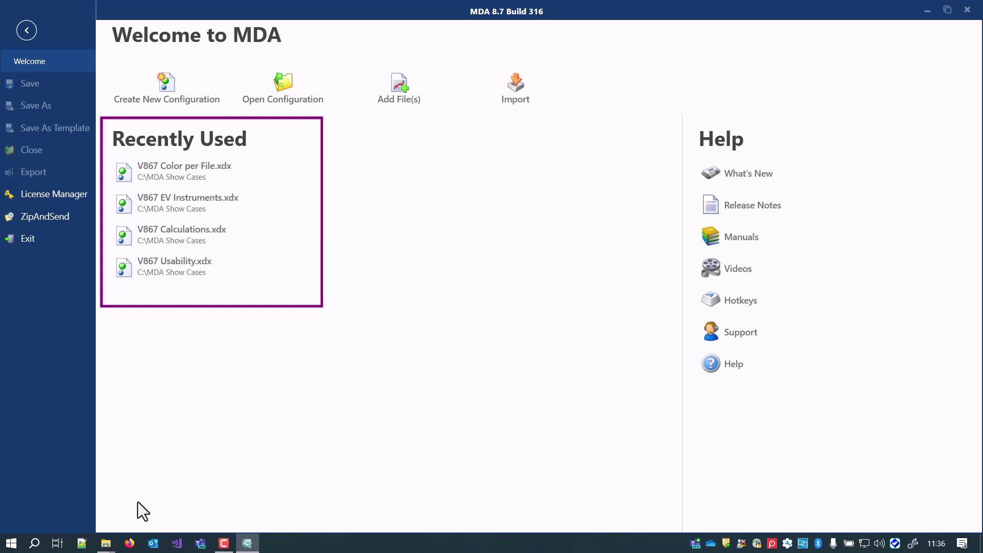
{"action": "mouse_move", "coordinate": [106, 543]}
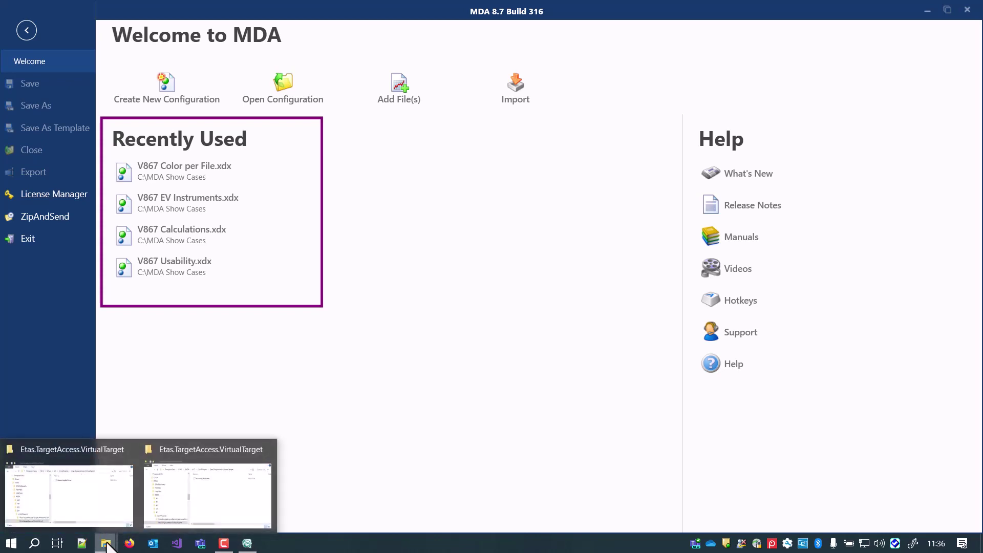
Recheck the 8.7 VirtualTarget and AsciiConfigurable folders for BouncingBall.fmu and the new INI files.
{"action": "left_click", "coordinate": [208, 495]}
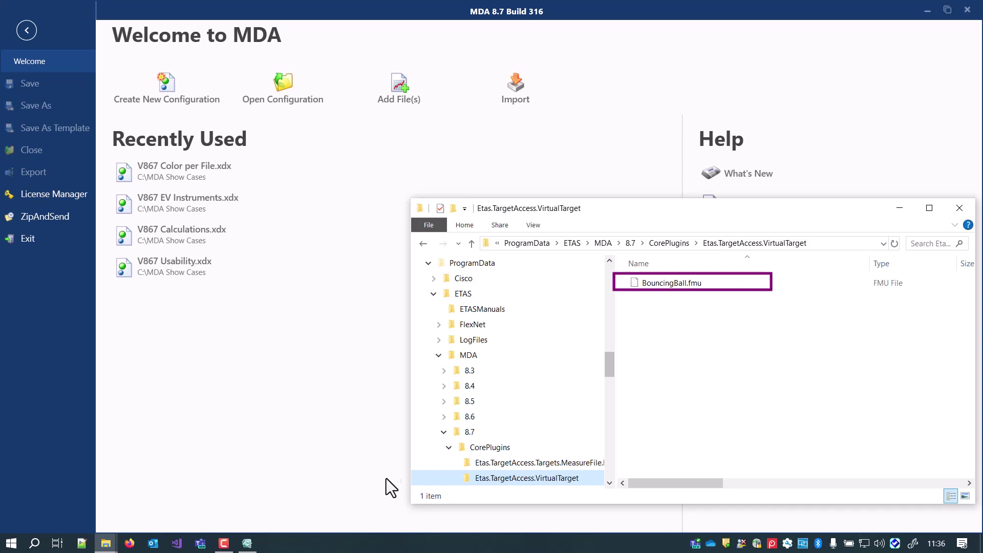
{"action": "left_click", "coordinate": [507, 462]}
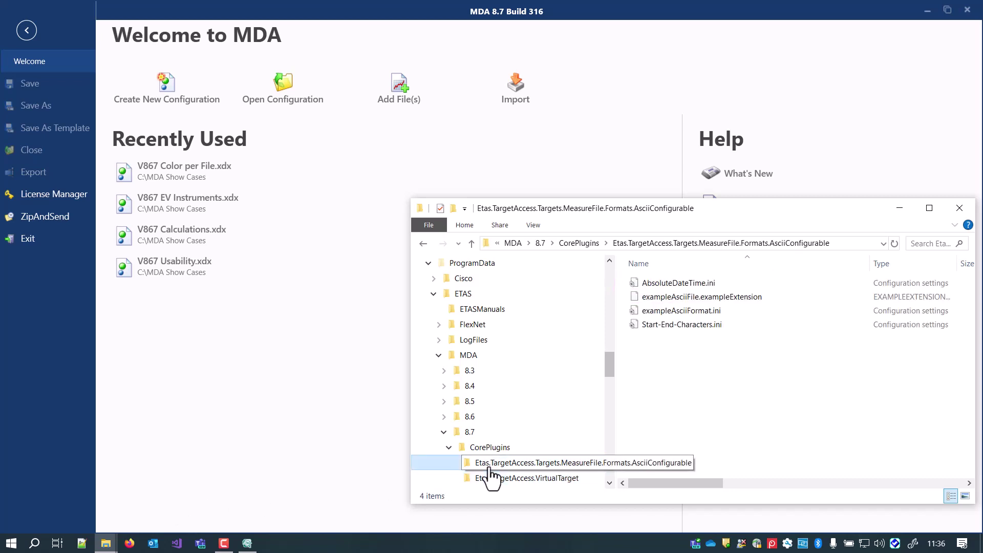